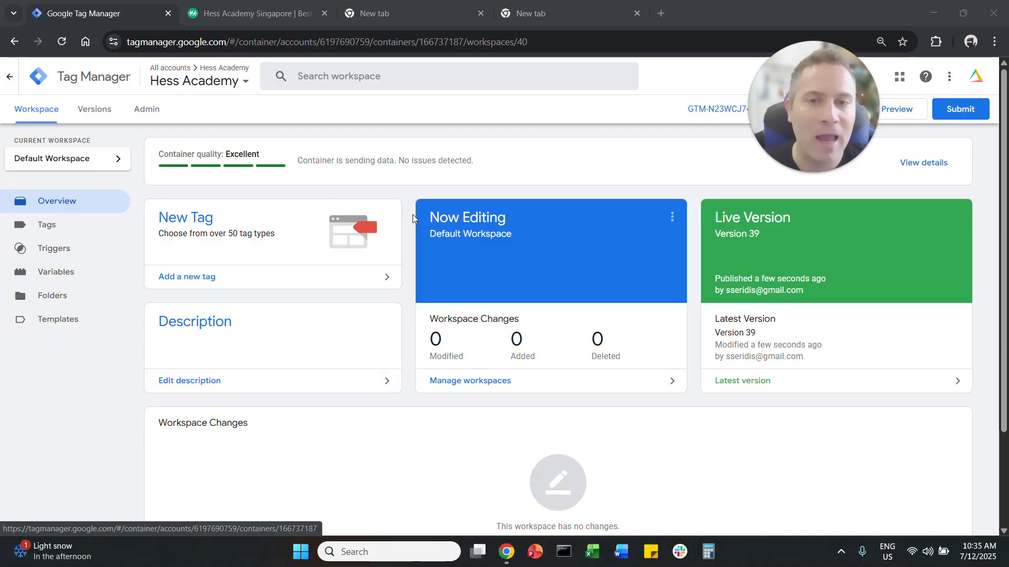
Step: Look over the Get In Touch form on the Hess Academy website, then return to Tag Manager
{"action": "left_click", "coordinate": [286, 16]}
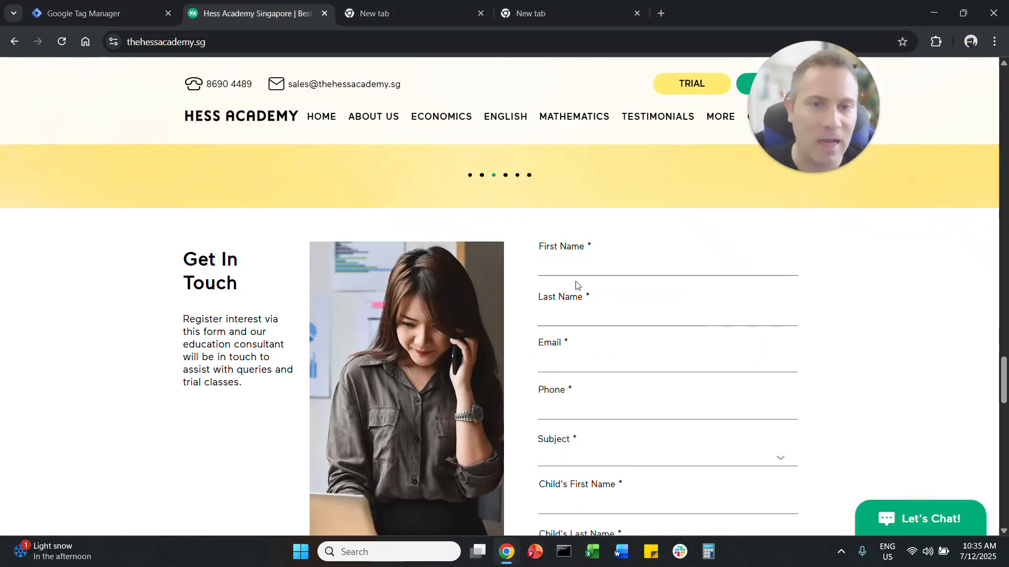
{"action": "scroll", "coordinate": [574, 287], "scroll_direction": "down", "scroll_amount": 1}
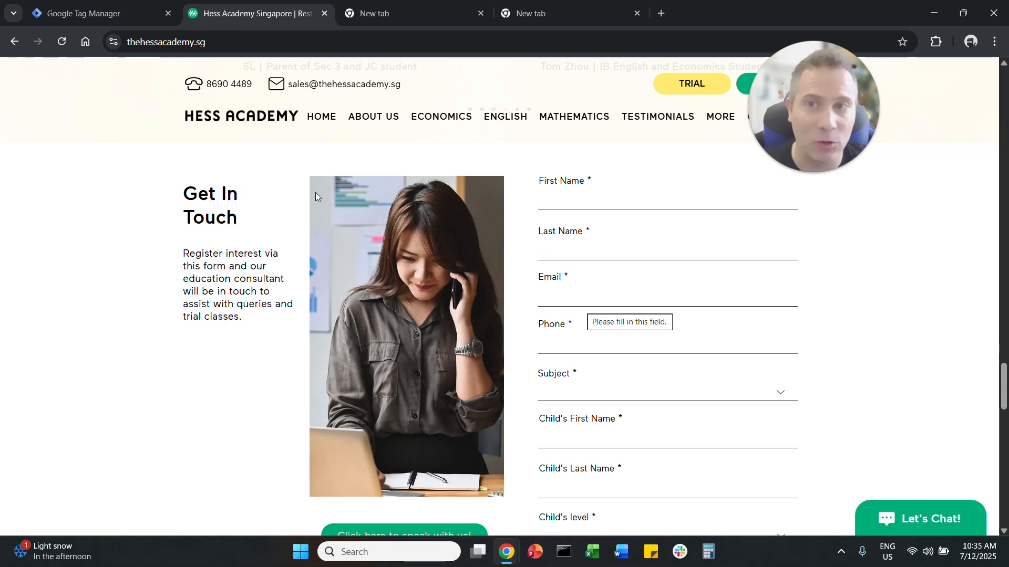
{"action": "left_click", "coordinate": [83, 13]}
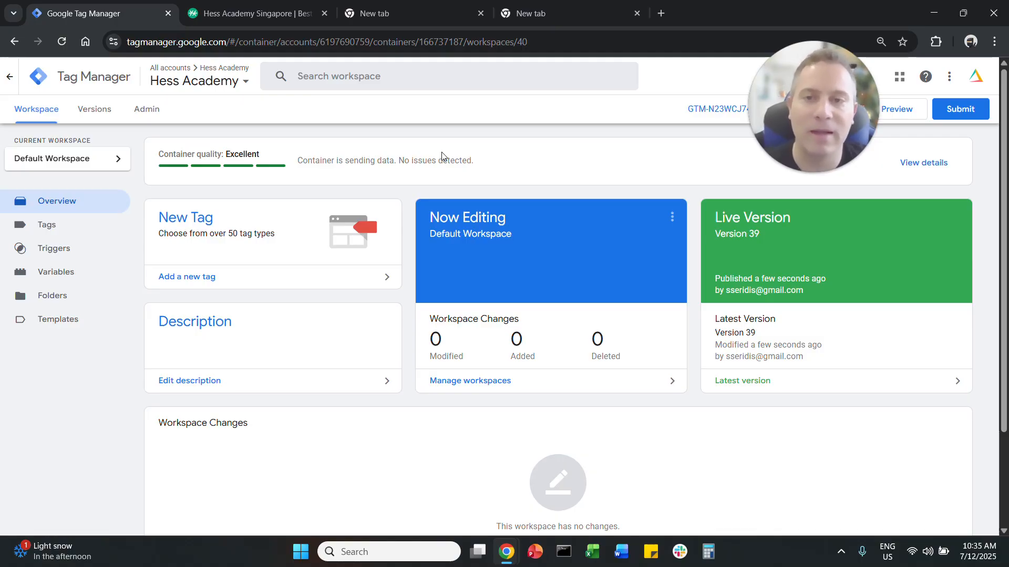
{"action": "left_click_drag", "start_coordinate": [835, 75], "coordinate": [799, 79]}
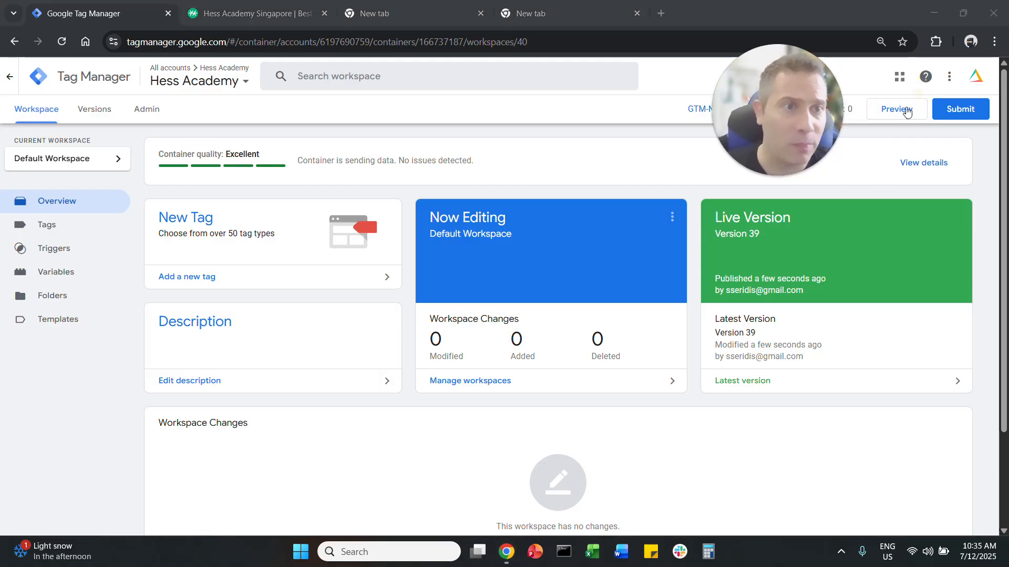
{"action": "left_click", "coordinate": [897, 109]}
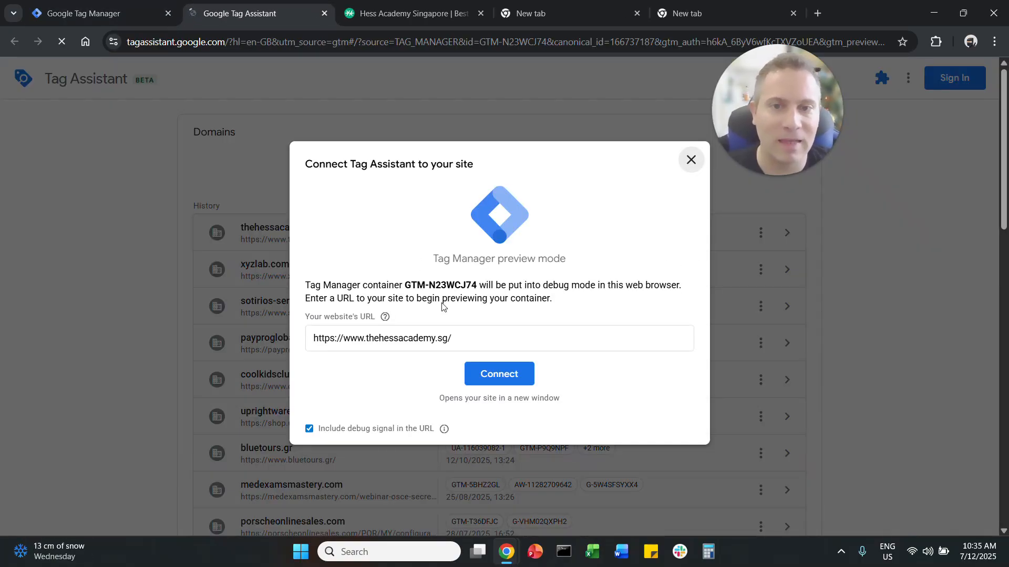
{"action": "left_click", "coordinate": [490, 337]}
{"action": "key", "text": "ctrl+a"}
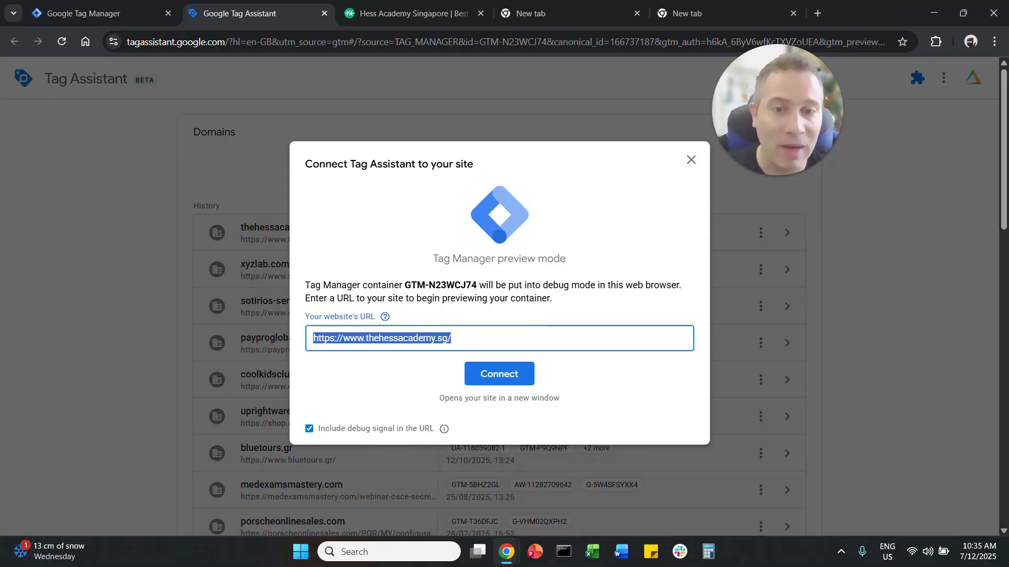
{"action": "left_click", "coordinate": [496, 381]}
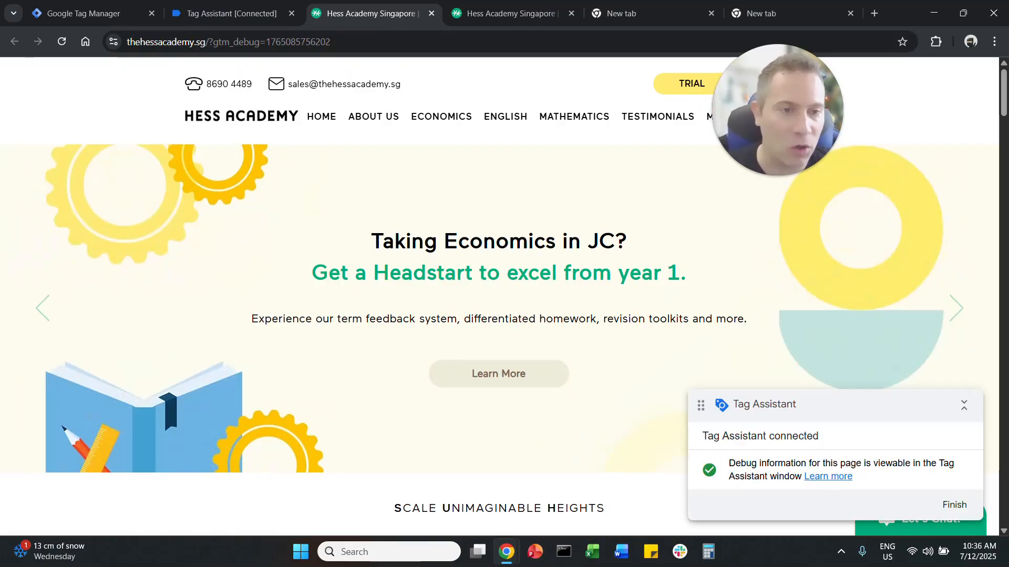
{"action": "left_click_drag", "start_coordinate": [840, 405], "coordinate": [831, 382]}
{"action": "left_click", "coordinate": [232, 11]}
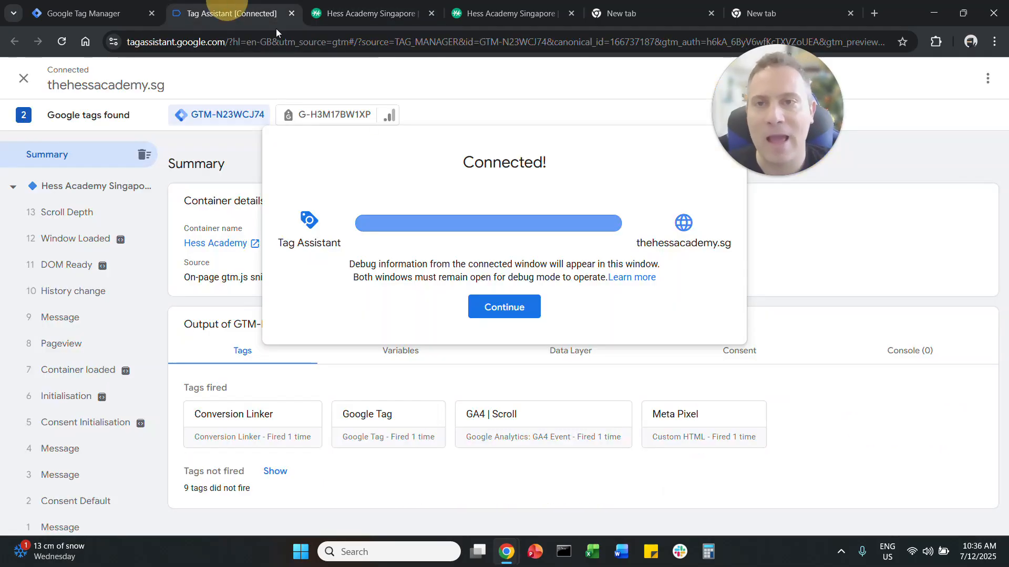
{"action": "left_click", "coordinate": [531, 316]}
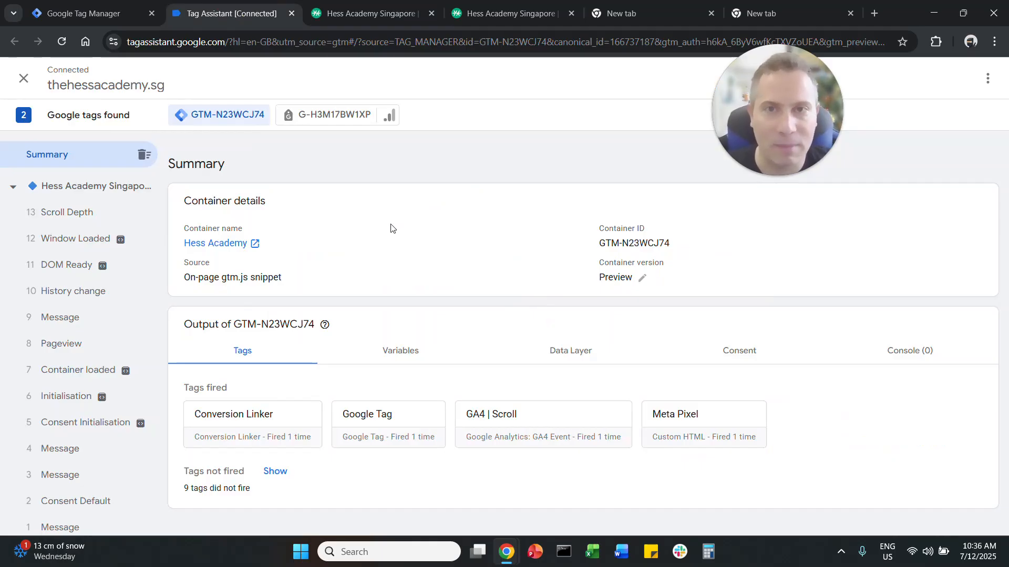
Step: Bring up the Get In Touch form in the debug-connected copy of the Hess Academy site
{"action": "left_click", "coordinate": [508, 14]}
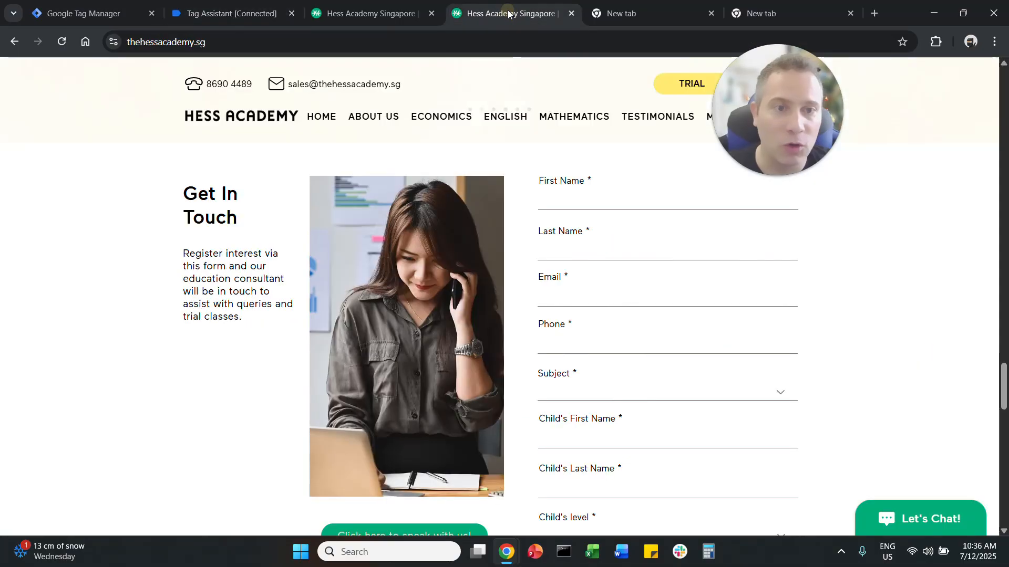
{"action": "left_click", "coordinate": [415, 14]}
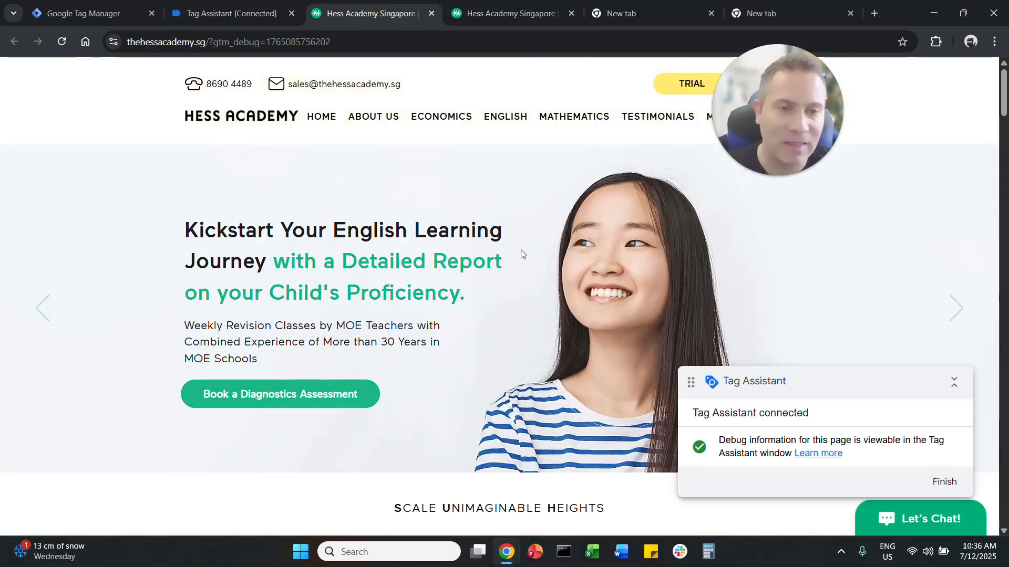
{"action": "scroll", "coordinate": [520, 273], "scroll_direction": "down", "scroll_amount": 5}
{"action": "scroll", "coordinate": [518, 284], "scroll_direction": "down", "scroll_amount": 20}
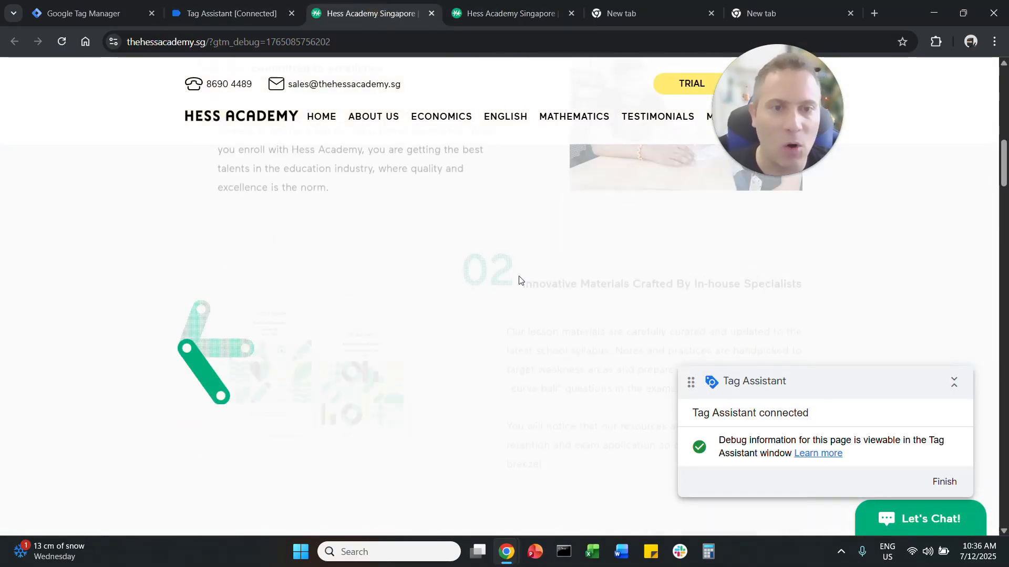
{"action": "scroll", "coordinate": [521, 289], "scroll_direction": "down", "scroll_amount": 2}
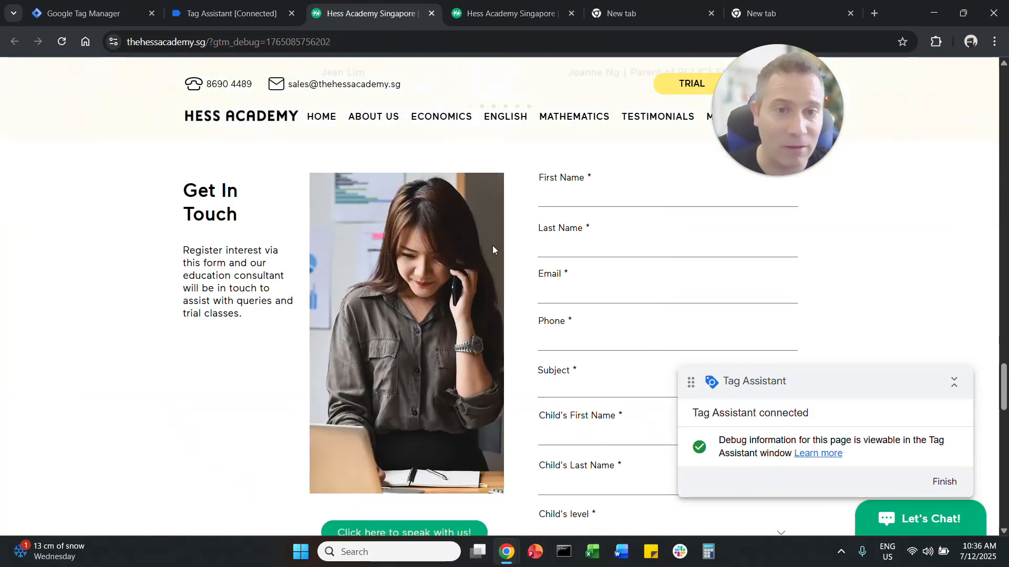
Step: Open the latest Scroll Depth event in Tag Assistant's event list
{"action": "left_click", "coordinate": [223, 20]}
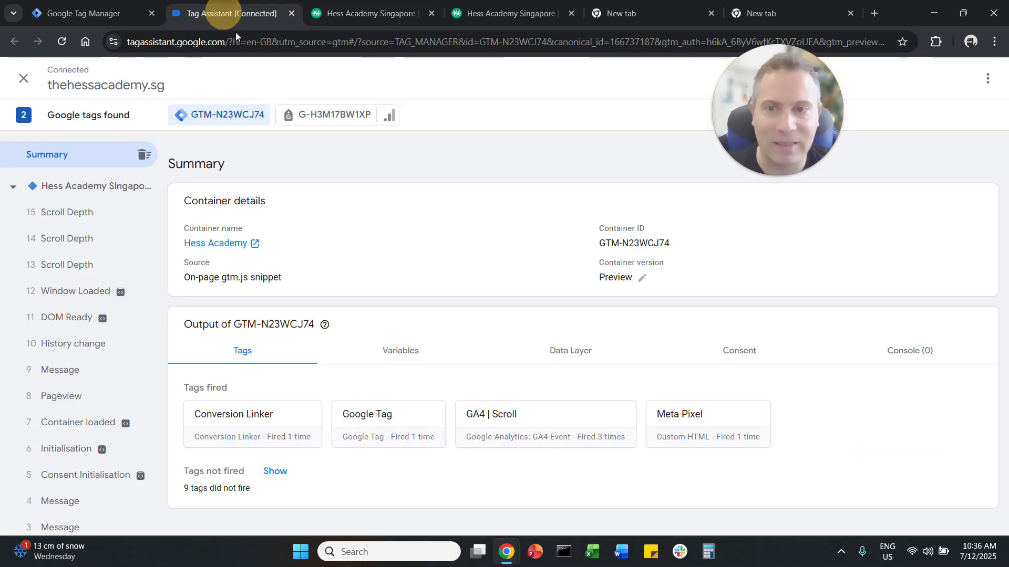
{"action": "left_click", "coordinate": [32, 216]}
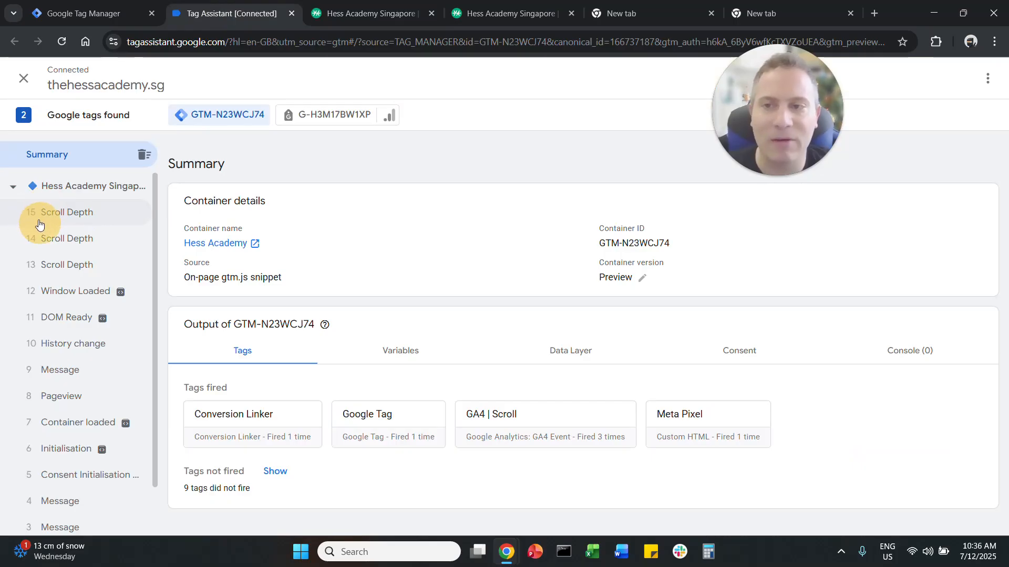
{"action": "left_click", "coordinate": [38, 215]}
Step: On the debug-connected site's form, enter test as both first and last name and fill in the contact's email
{"action": "left_click", "coordinate": [390, 4]}
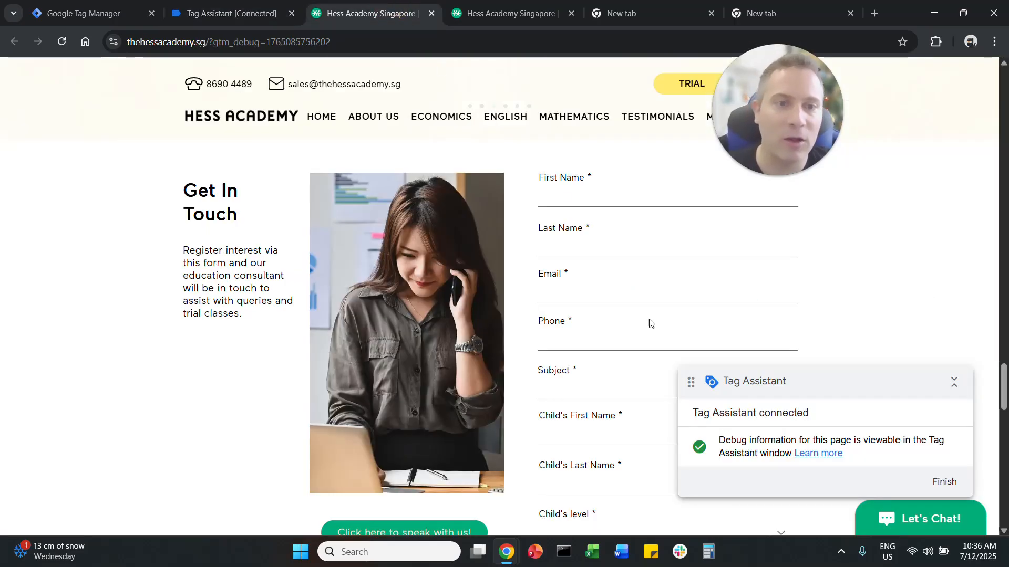
{"action": "left_click", "coordinate": [630, 203]}
{"action": "type", "text": "test"}
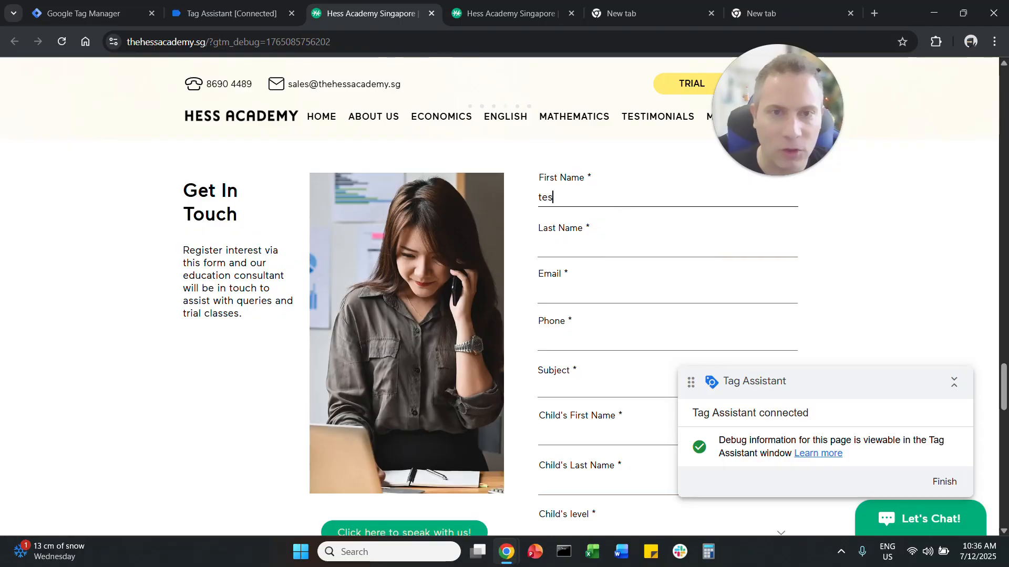
{"action": "left_click", "coordinate": [600, 247]}
{"action": "type", "text": "test"}
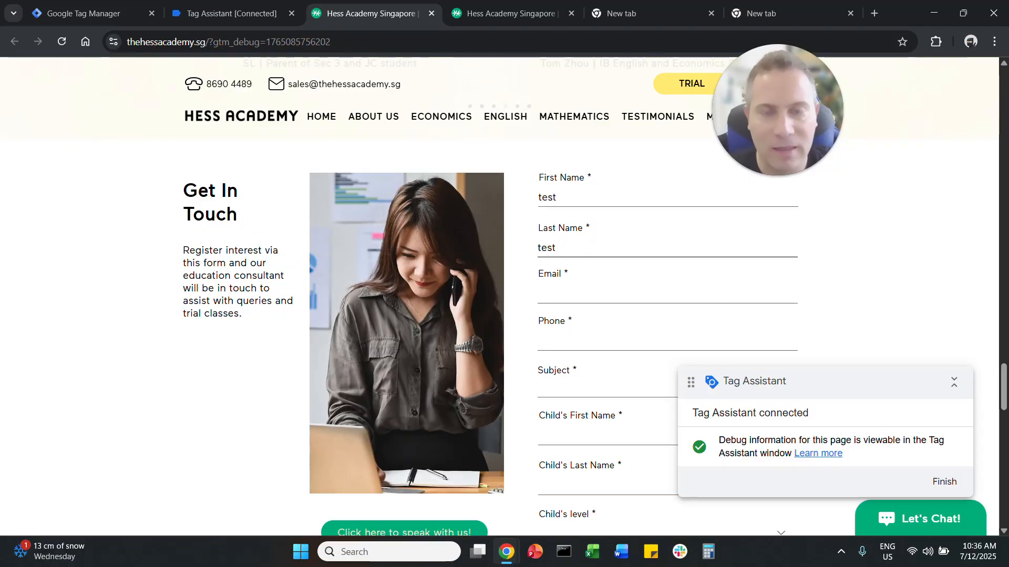
{"action": "left_click", "coordinate": [583, 295]}
{"action": "type", "text": "test@test,com"}
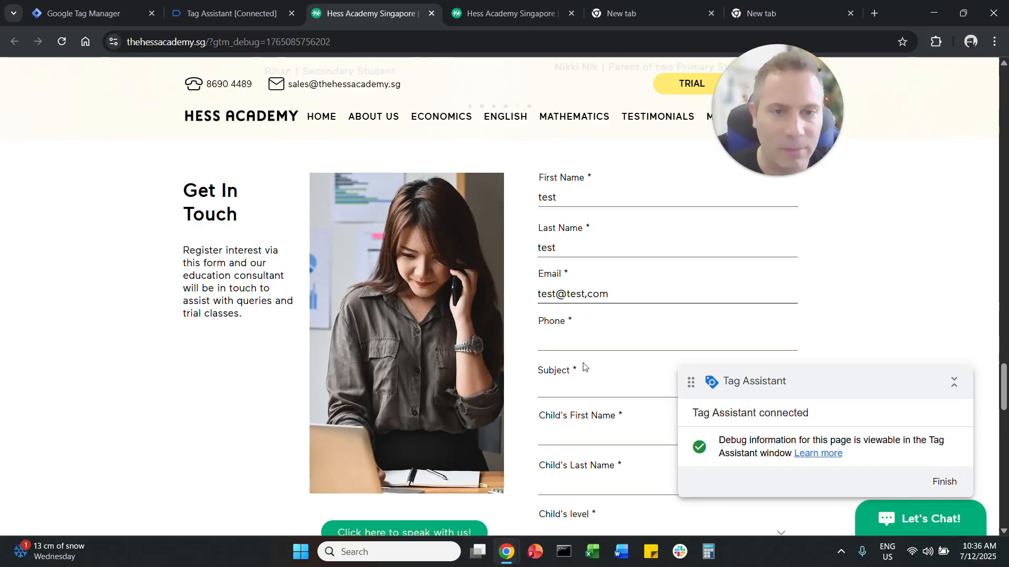
Step: Fill in the contact's phone number and set the subject to Mathematics
{"action": "left_click", "coordinate": [583, 341]}
{"action": "type", "text": "141251"}
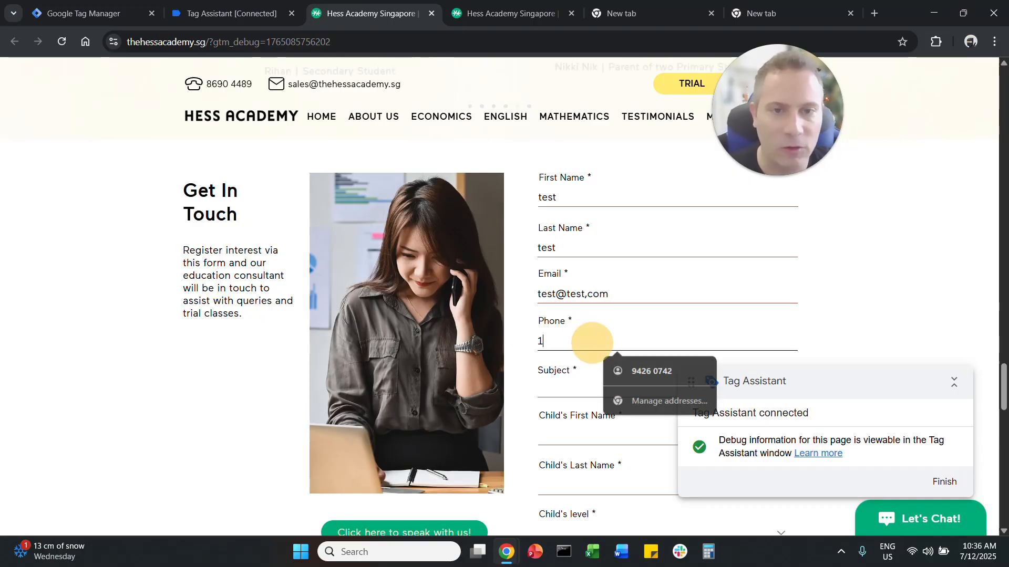
{"action": "left_click", "coordinate": [578, 389]}
{"action": "left_click", "coordinate": [577, 419]}
{"action": "scroll", "coordinate": [577, 417], "scroll_direction": "down", "scroll_amount": 2}
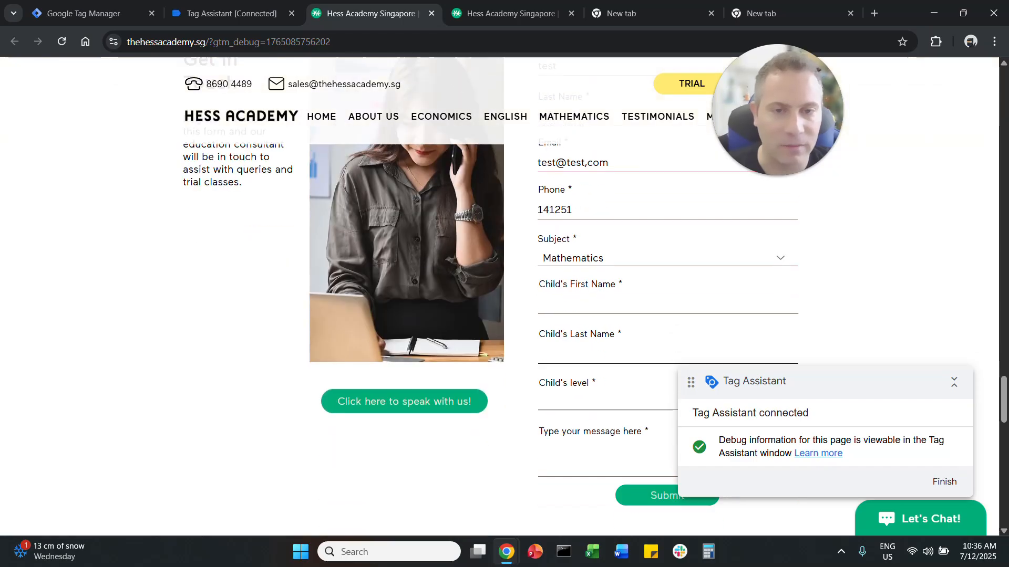
Step: Fill in the child's first and last names, set the level to Junior College Year 2 and enter the message seseyswy
{"action": "left_click", "coordinate": [581, 305]}
{"action": "type", "text": "sese"}
{"action": "left_click", "coordinate": [570, 353]}
{"action": "type", "text": "seywey"}
{"action": "left_click", "coordinate": [561, 408]}
{"action": "left_click", "coordinate": [565, 382]}
{"action": "left_click", "coordinate": [566, 471]}
{"action": "type", "text": "seseysw"}
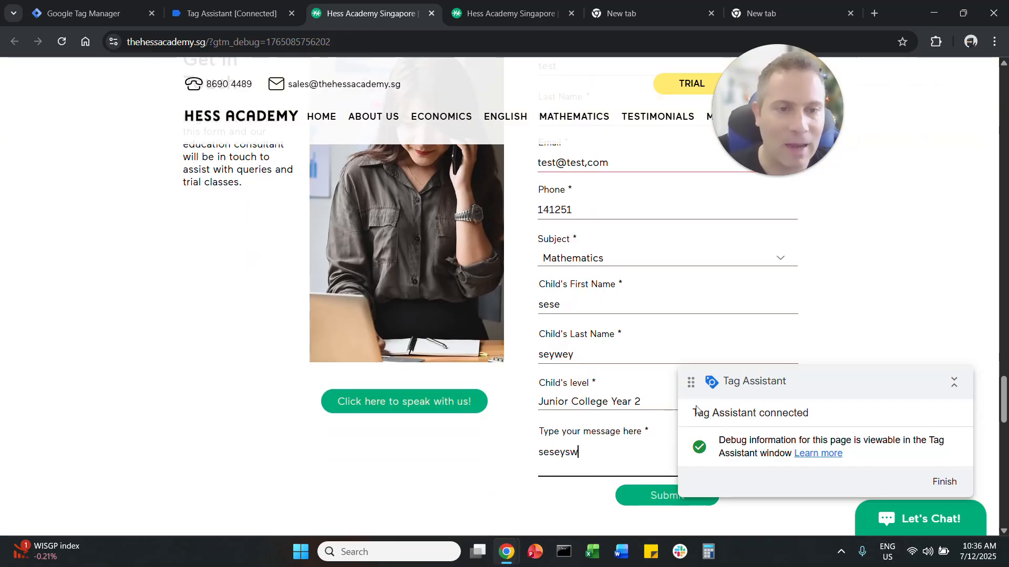
Step: Uncover the form's submit control and check the events recorded in Tag Assistant before submission
{"action": "left_click_drag", "start_coordinate": [754, 375], "coordinate": [799, 277]}
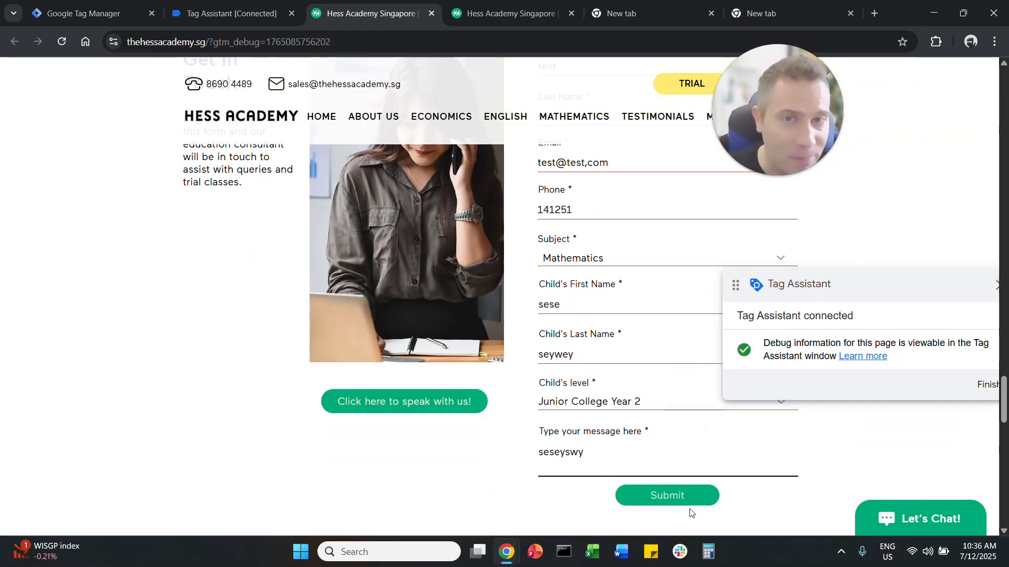
{"action": "left_click", "coordinate": [251, 19]}
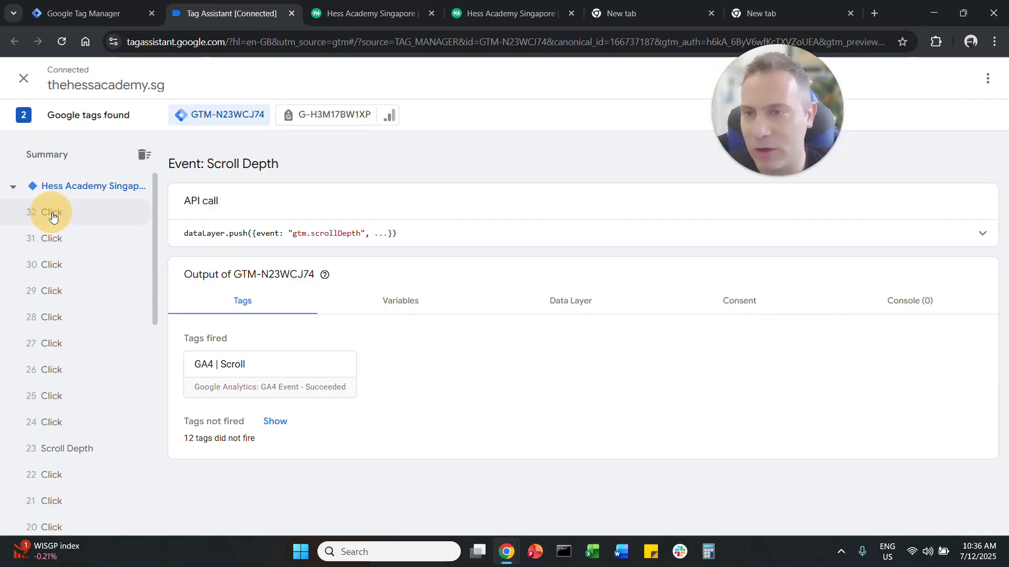
{"action": "left_click", "coordinate": [402, 4]}
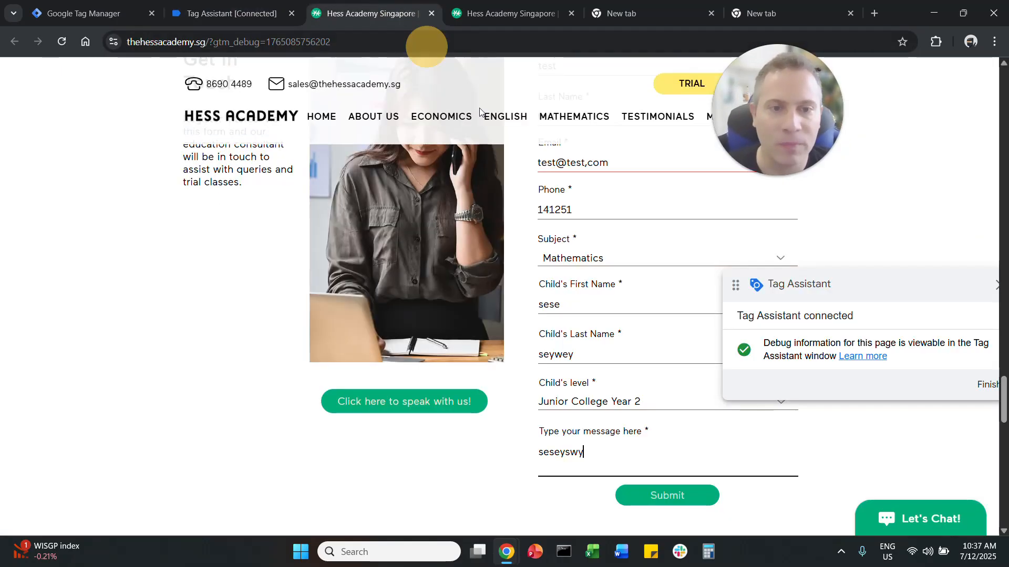
Step: Submit the Get In Touch form, replacing the comma in the email address with a dot
{"action": "left_click", "coordinate": [673, 497]}
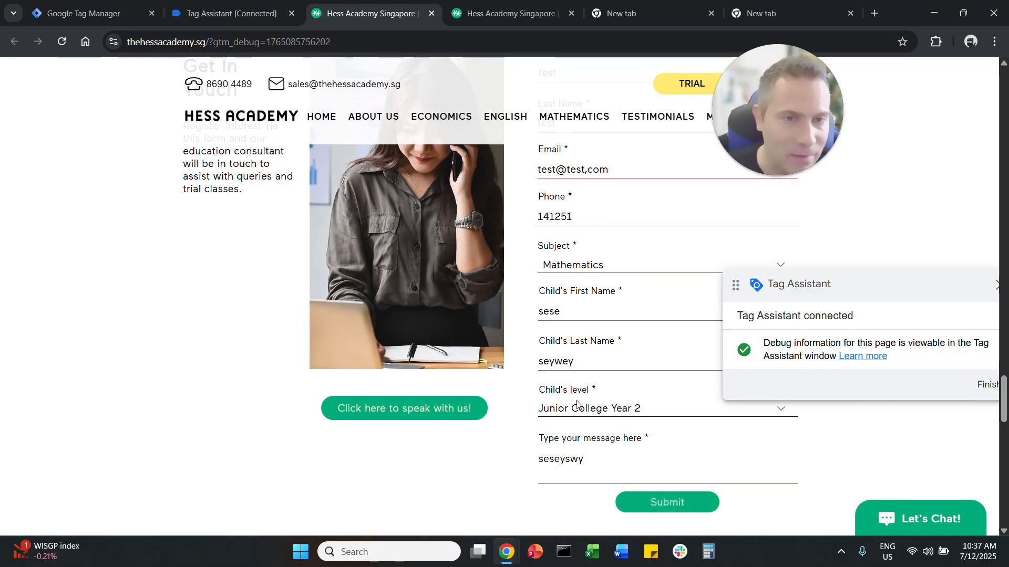
{"action": "scroll", "coordinate": [571, 312], "scroll_direction": "up", "scroll_amount": 1}
{"action": "left_click", "coordinate": [587, 235]}
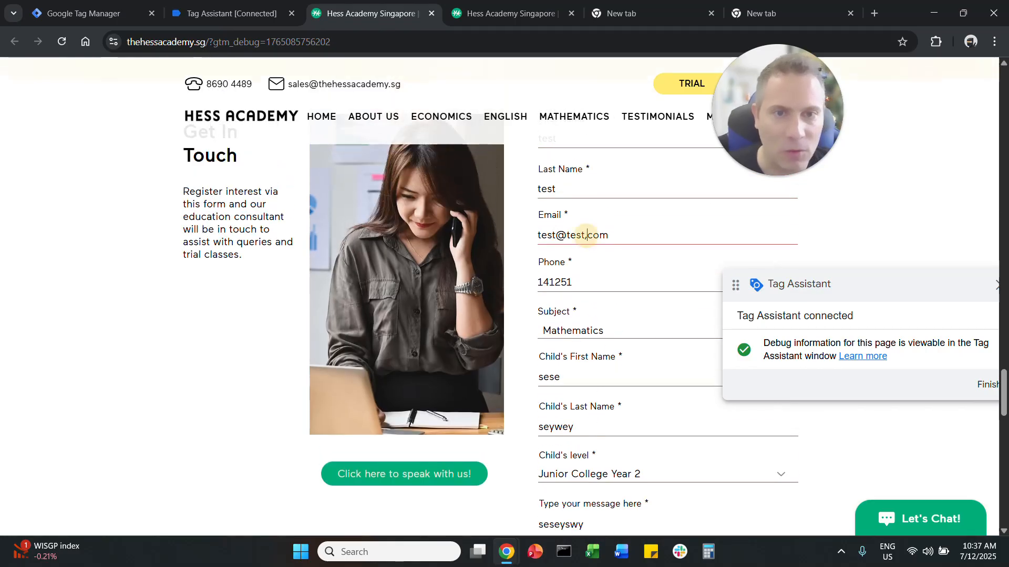
{"action": "key", "text": "BackSpace"}
{"action": "type", "text": "."}
{"action": "scroll", "coordinate": [622, 359], "scroll_direction": "down", "scroll_amount": 3}
{"action": "left_click", "coordinate": [657, 375]}
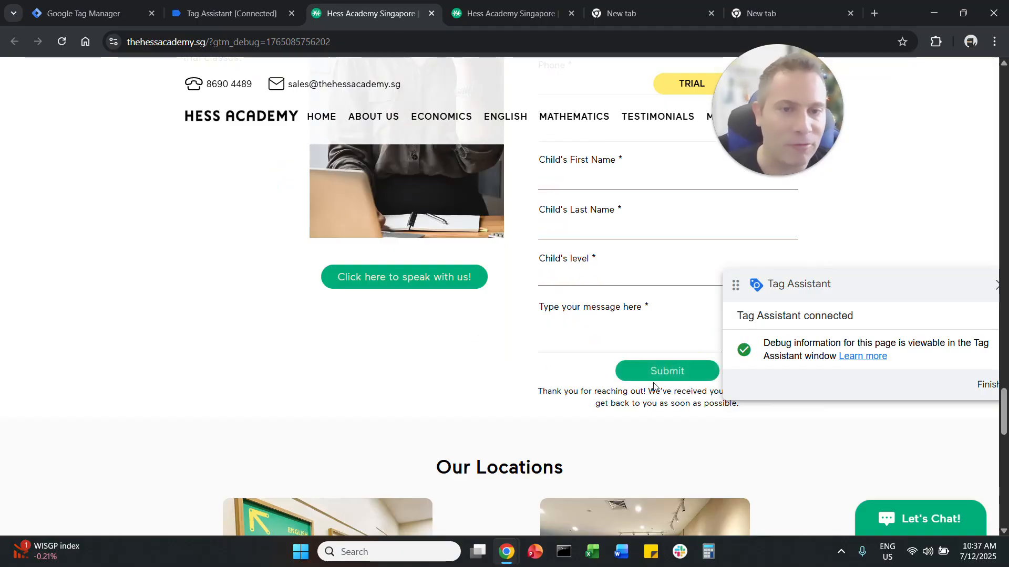
{"action": "left_click_drag", "start_coordinate": [531, 389], "coordinate": [623, 403]}
Step: Compare the tags fired on the form_submit and generate_lead events in Tag Assistant
{"action": "left_click", "coordinate": [229, 15]}
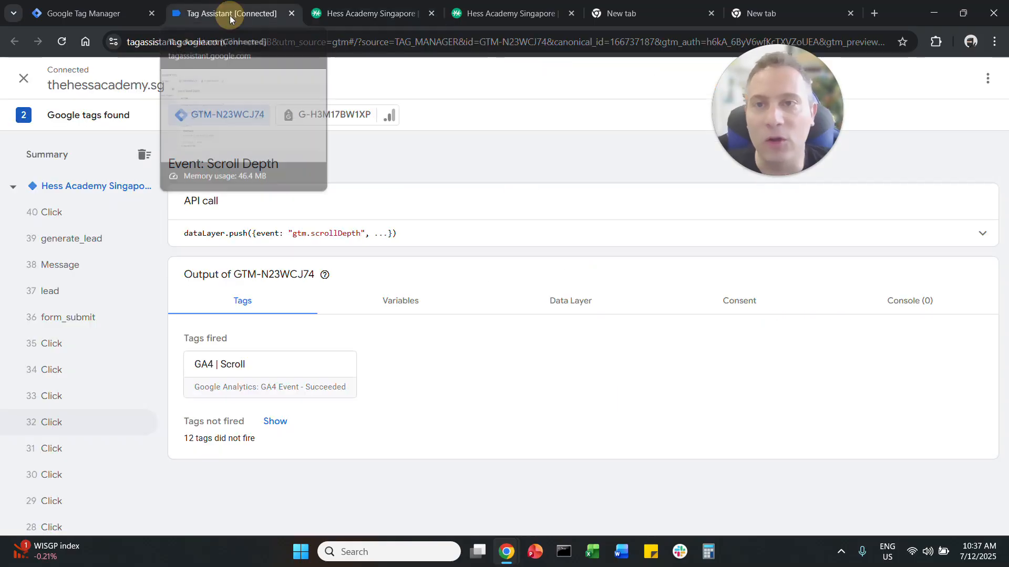
{"action": "left_click", "coordinate": [74, 321]}
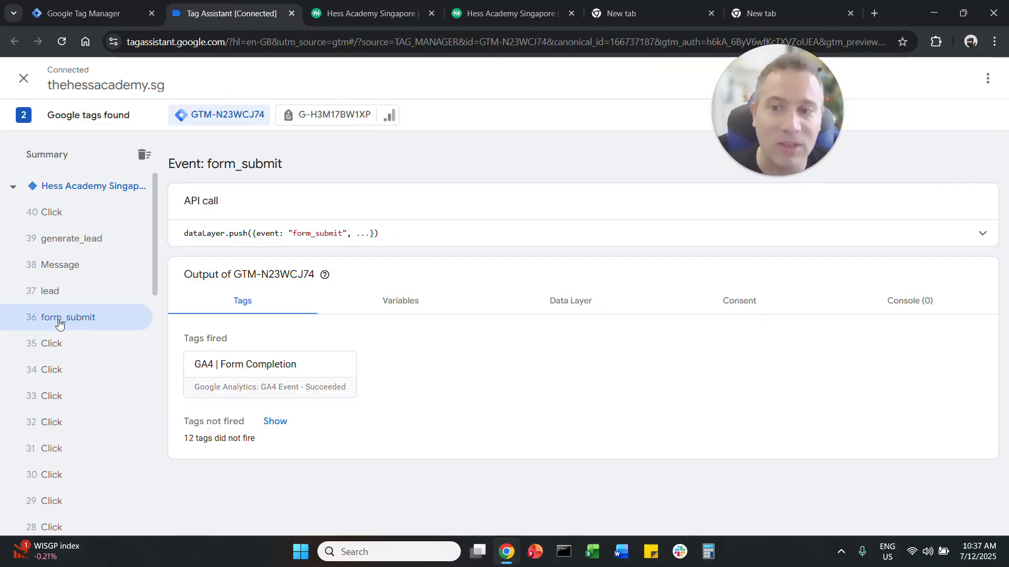
{"action": "left_click", "coordinate": [89, 240]}
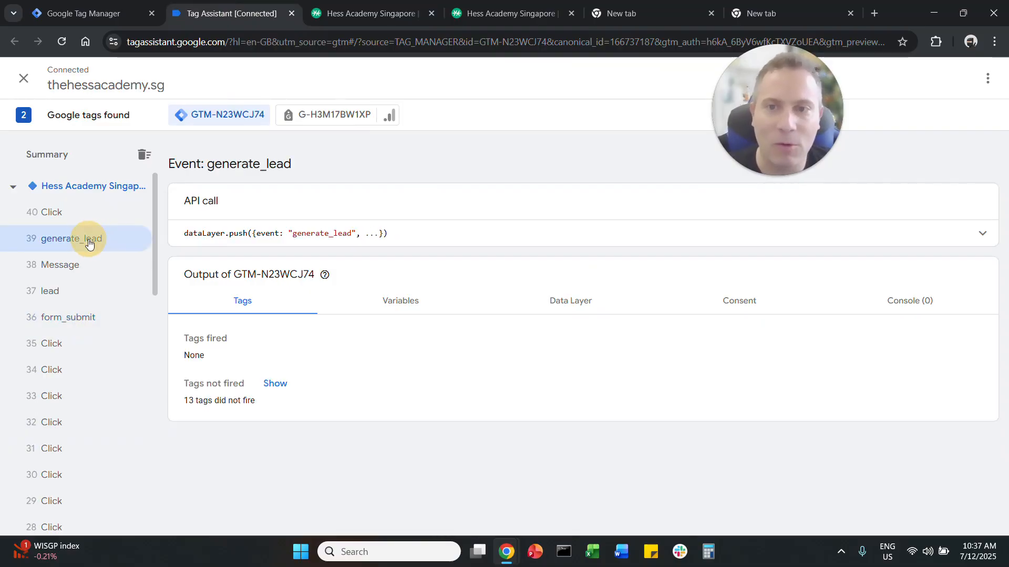
{"action": "left_click", "coordinate": [94, 322]}
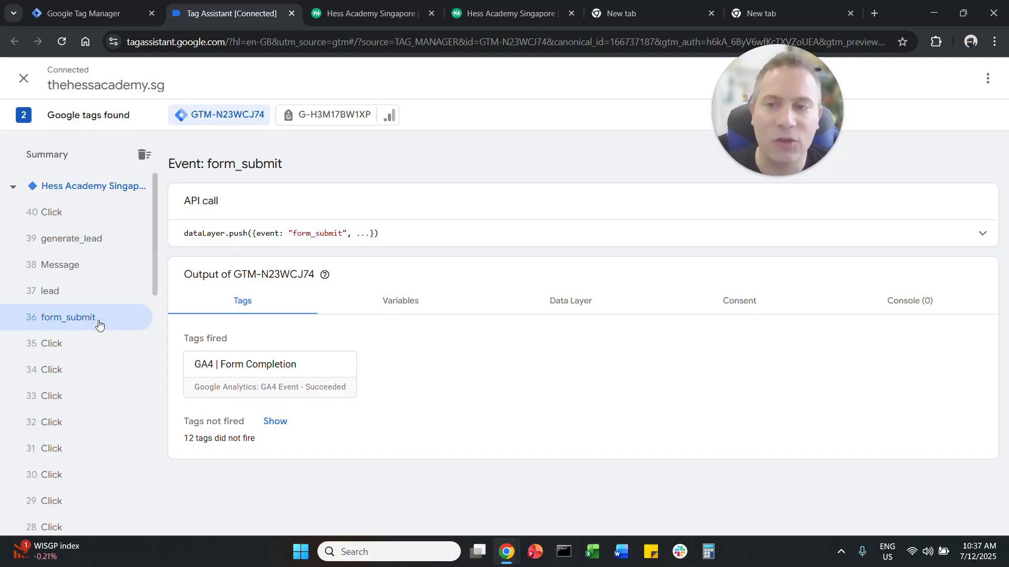
Step: Inspect the _event variable's type and value for the form_submit and generate_lead events
{"action": "left_click", "coordinate": [397, 310]}
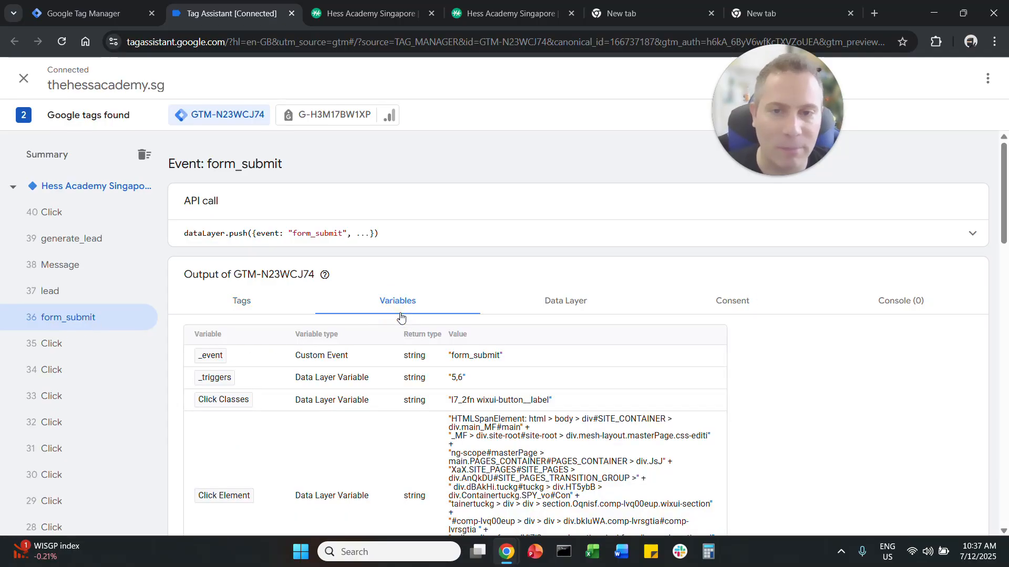
{"action": "left_click_drag", "start_coordinate": [294, 356], "coordinate": [354, 355]}
{"action": "left_click_drag", "start_coordinate": [449, 358], "coordinate": [501, 359]}
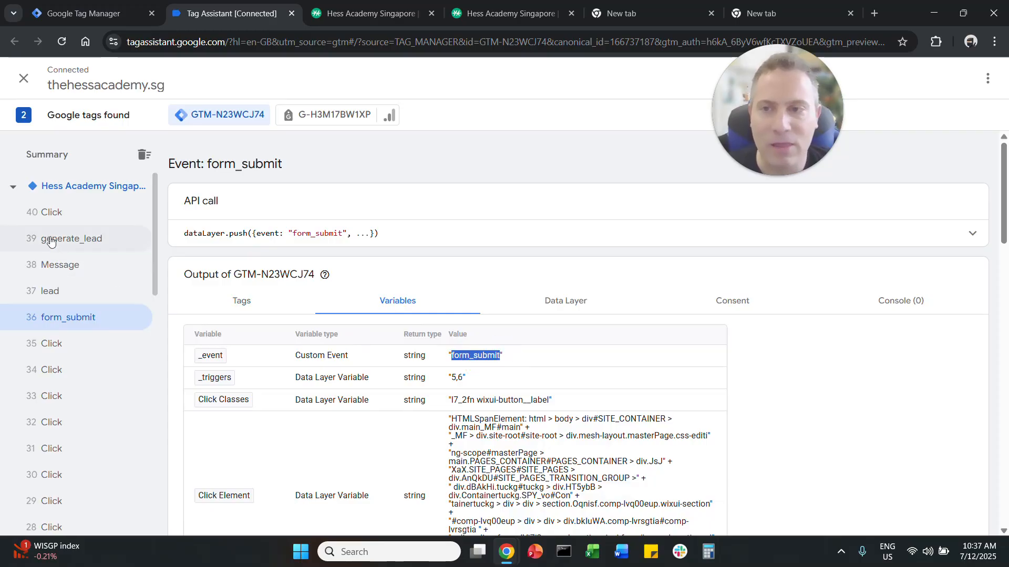
{"action": "left_click", "coordinate": [86, 239]}
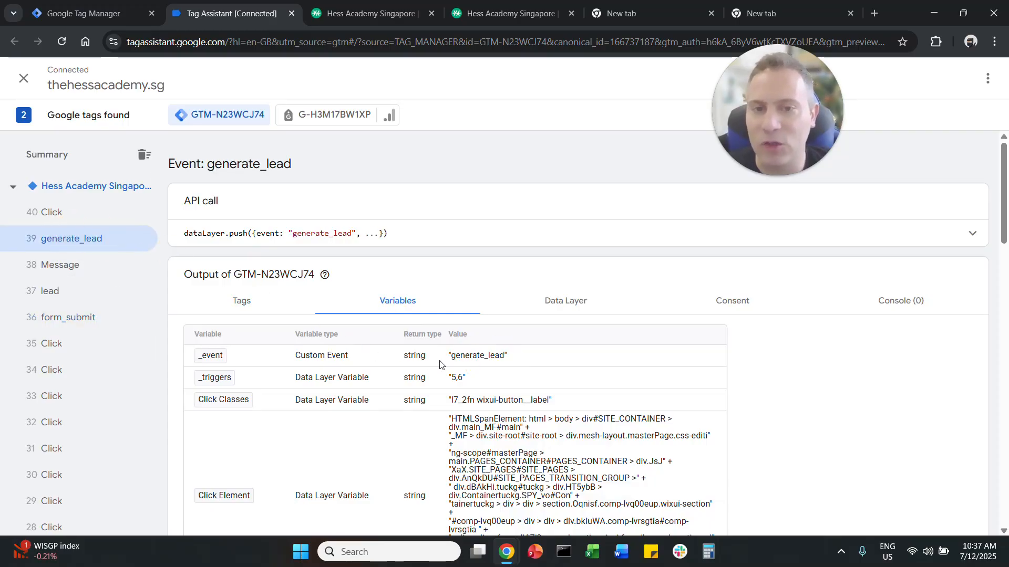
Step: Copy the _event variable's value form_submit from the form_submit event in Tag Assistant
{"action": "left_click", "coordinate": [107, 326]}
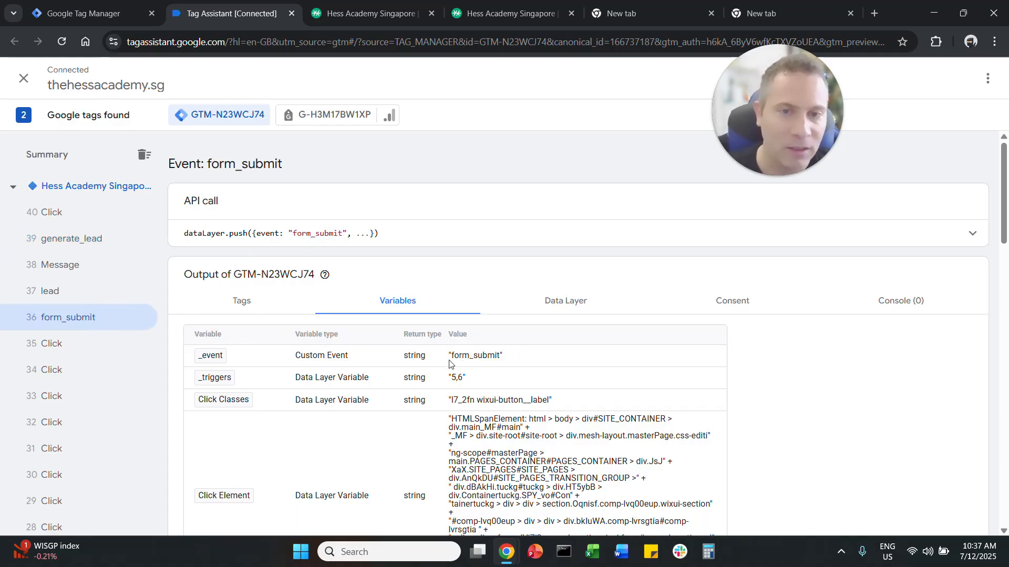
{"action": "left_click_drag", "start_coordinate": [452, 357], "coordinate": [498, 358]}
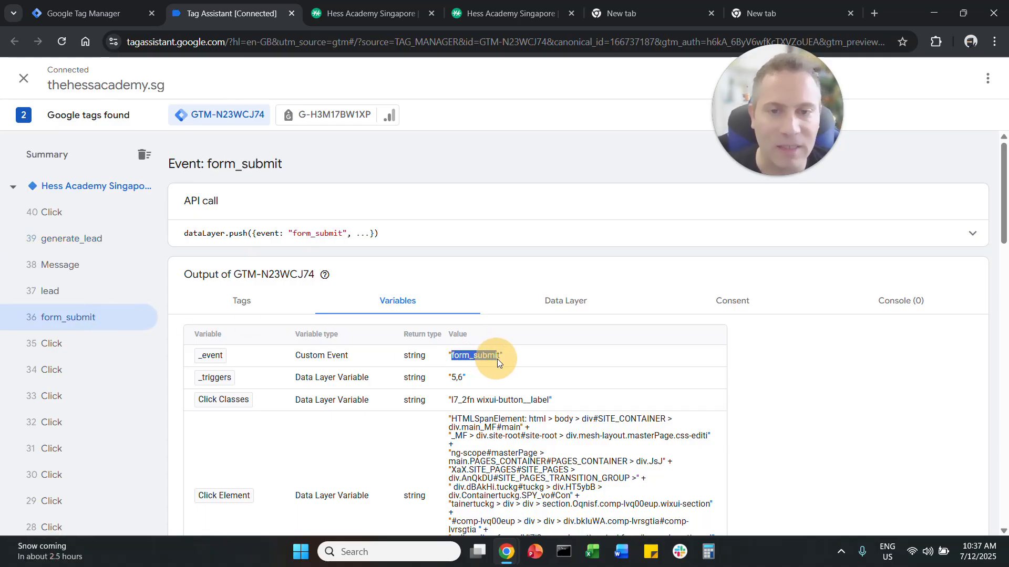
{"action": "right_click", "coordinate": [494, 351]}
{"action": "left_click", "coordinate": [527, 366]}
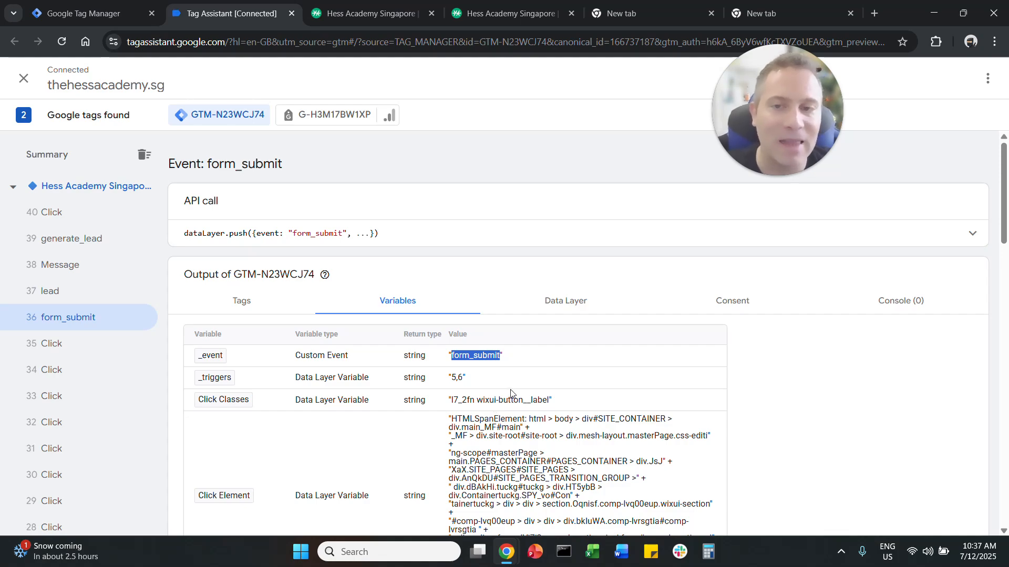
Step: Switch to Google Tag Manager and create a new tag named WIX Form Submission
{"action": "left_click", "coordinate": [119, 18]}
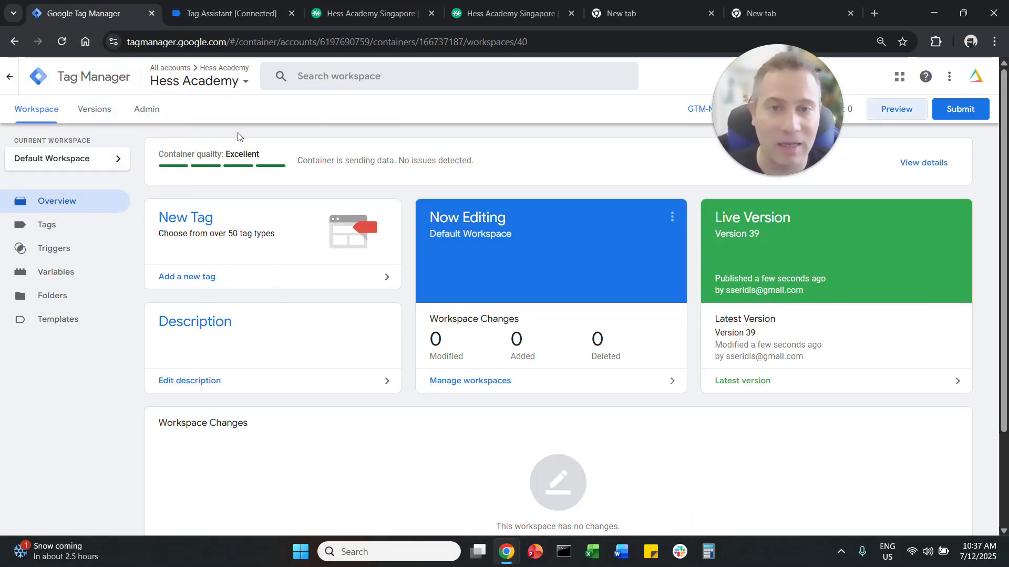
{"action": "left_click", "coordinate": [199, 218]}
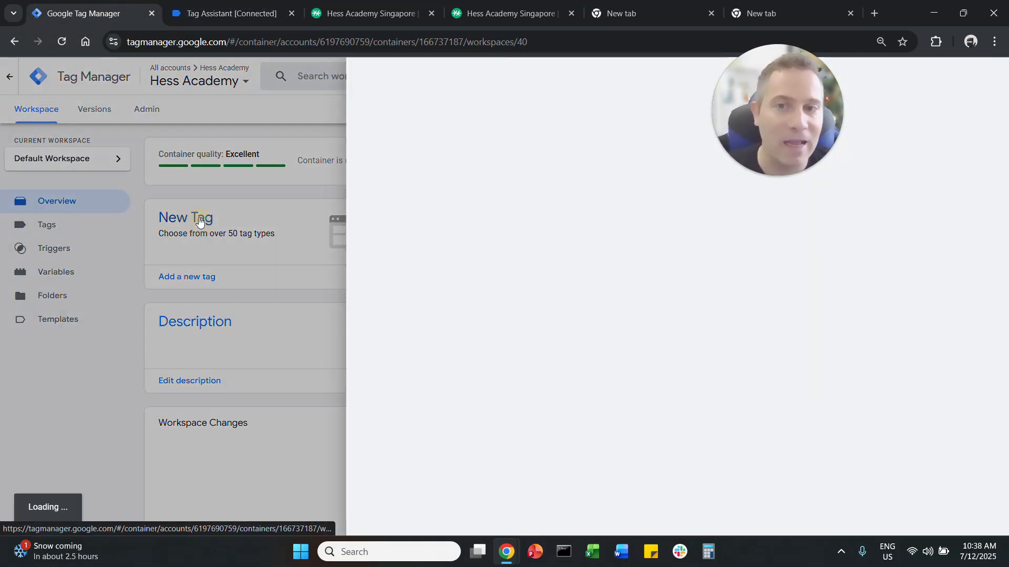
{"action": "left_click", "coordinate": [288, 80]}
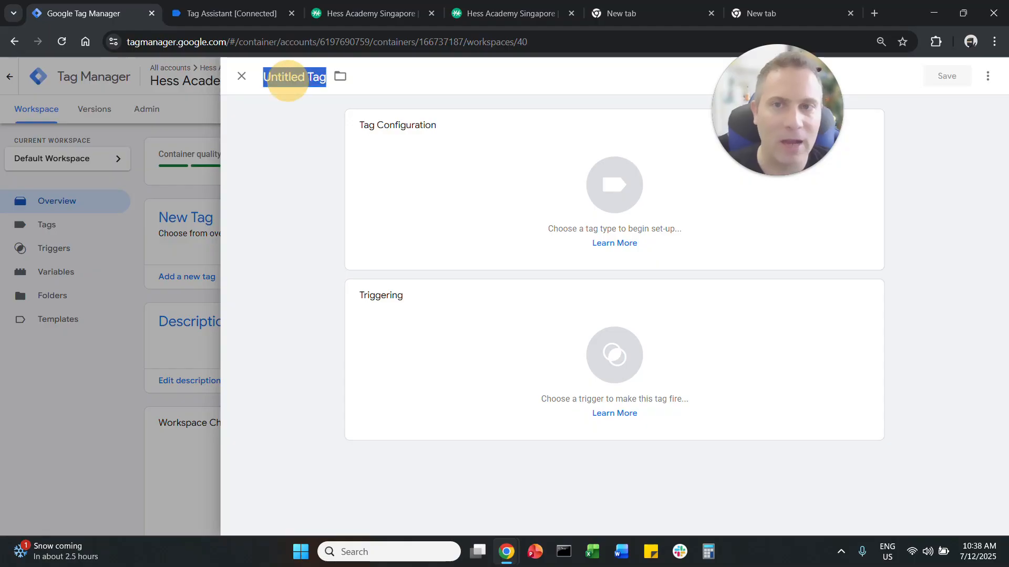
{"action": "type", "text": "WIX "}
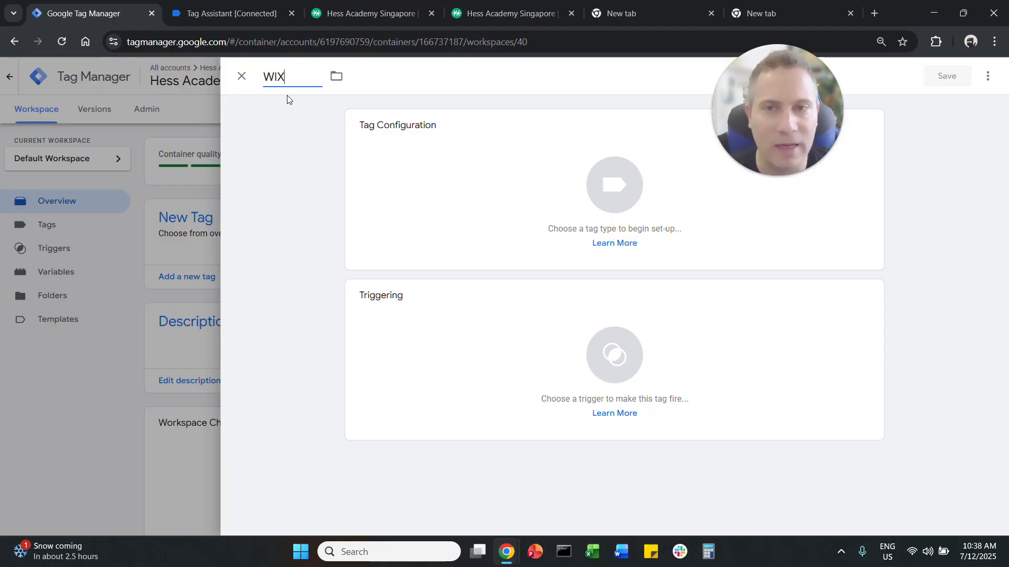
{"action": "type", "text": "Form Sum"}
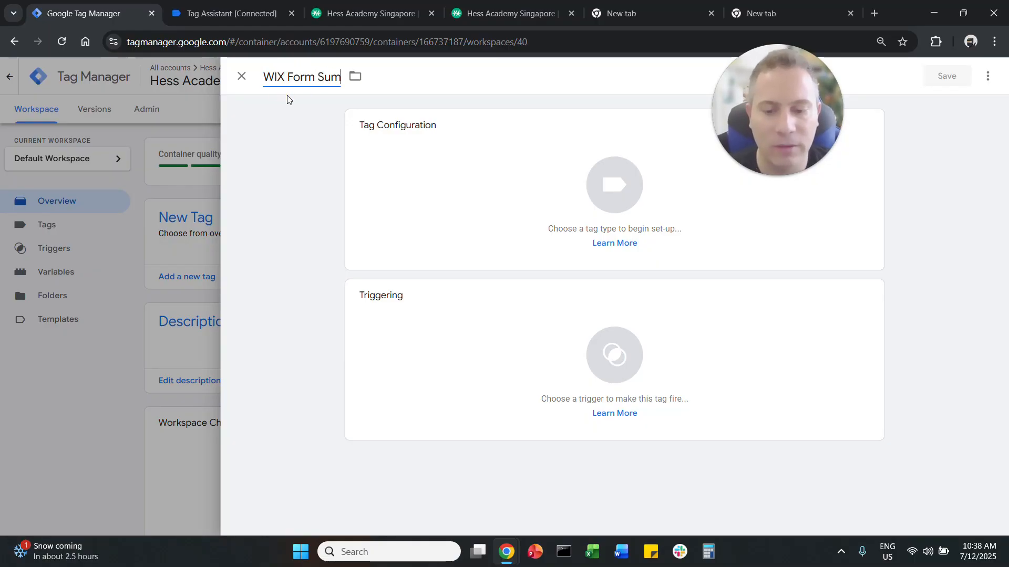
{"action": "key", "text": "BackSpace"}
{"action": "type", "text": "bmission"}
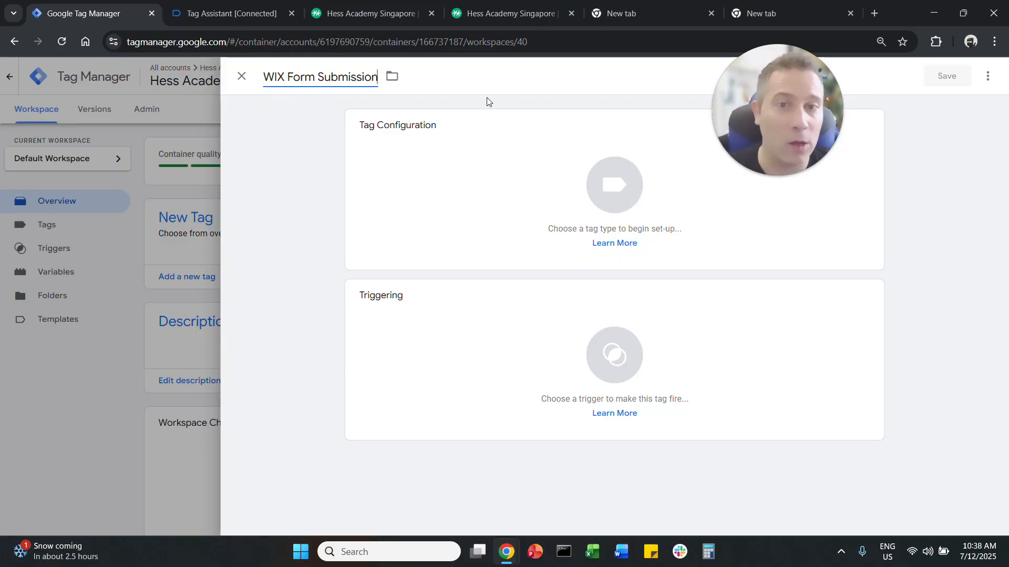
Step: Set the tag type to Google Analytics: GA4 Event with the event name form_submission
{"action": "left_click", "coordinate": [478, 123]}
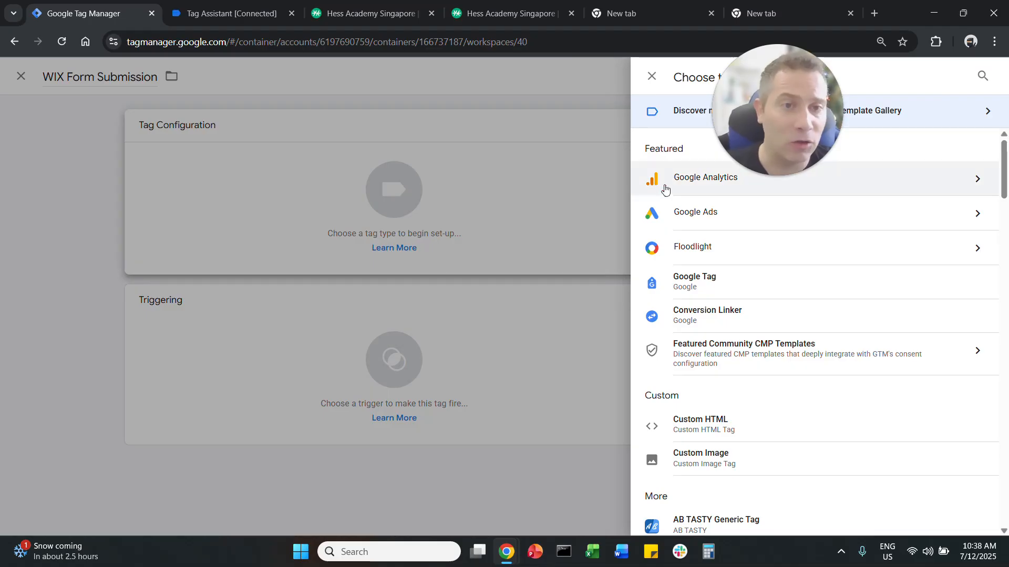
{"action": "left_click", "coordinate": [666, 188]}
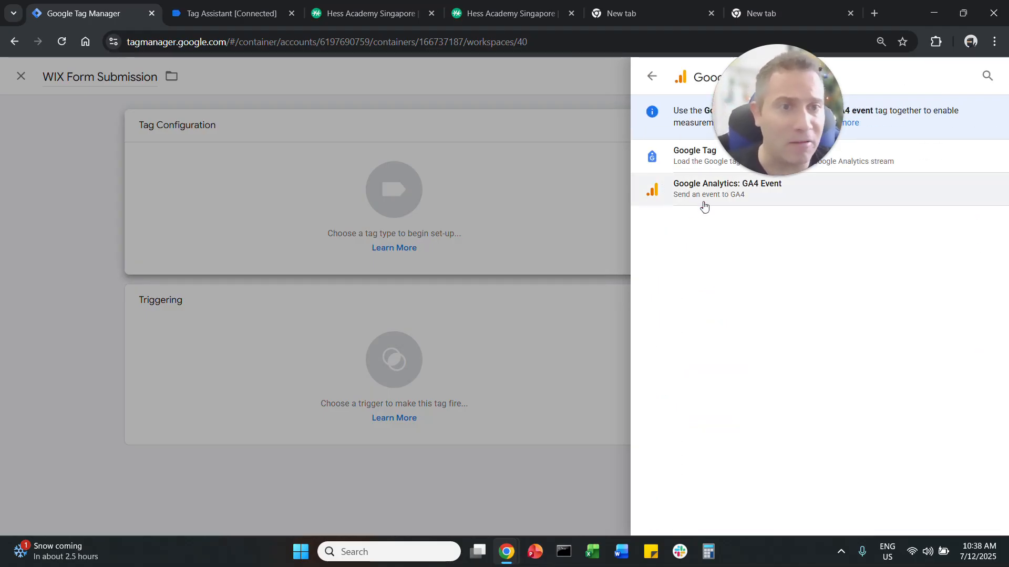
{"action": "left_click", "coordinate": [704, 205]}
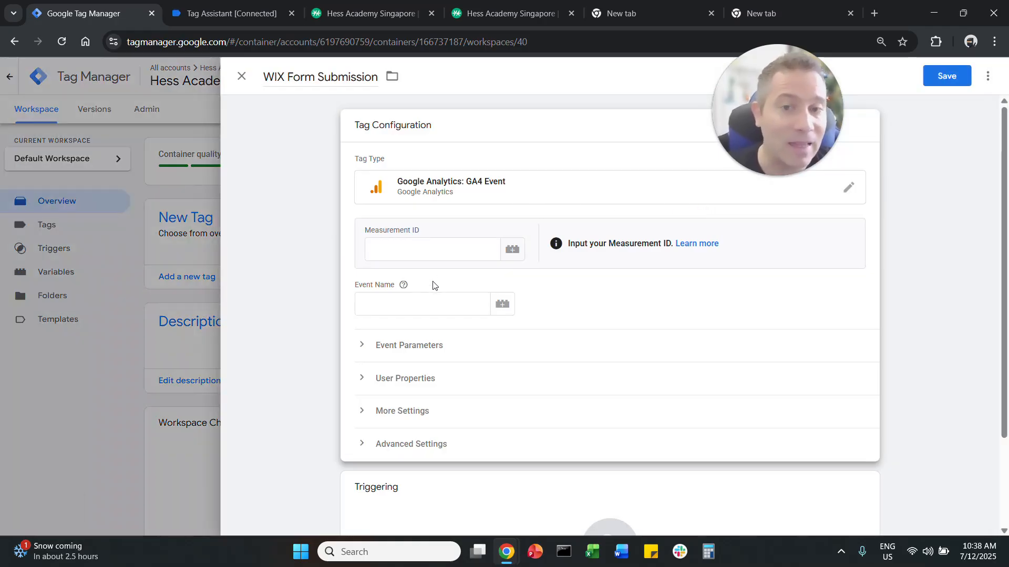
{"action": "left_click", "coordinate": [434, 304]}
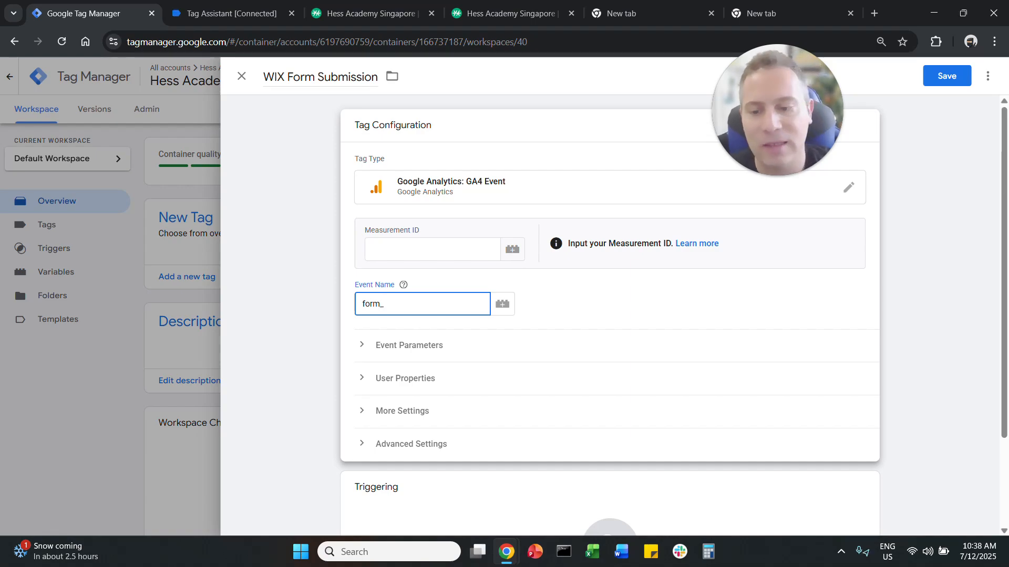
{"action": "type", "text": "submission"}
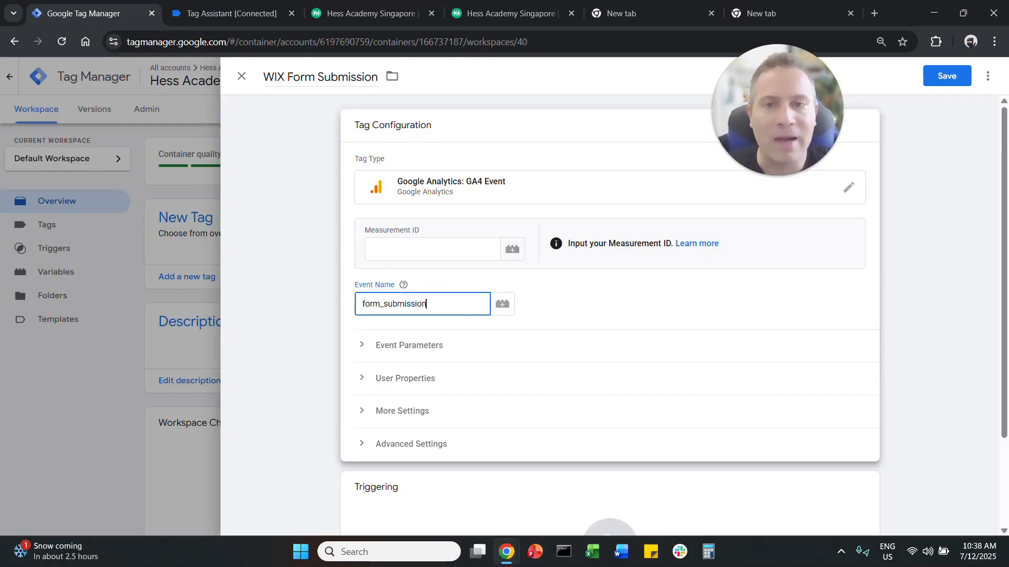
Step: Close the leftover Hess Academy page, then search for google analytics and open Google Analytics to get the measurement ID
{"action": "left_click", "coordinate": [427, 248]}
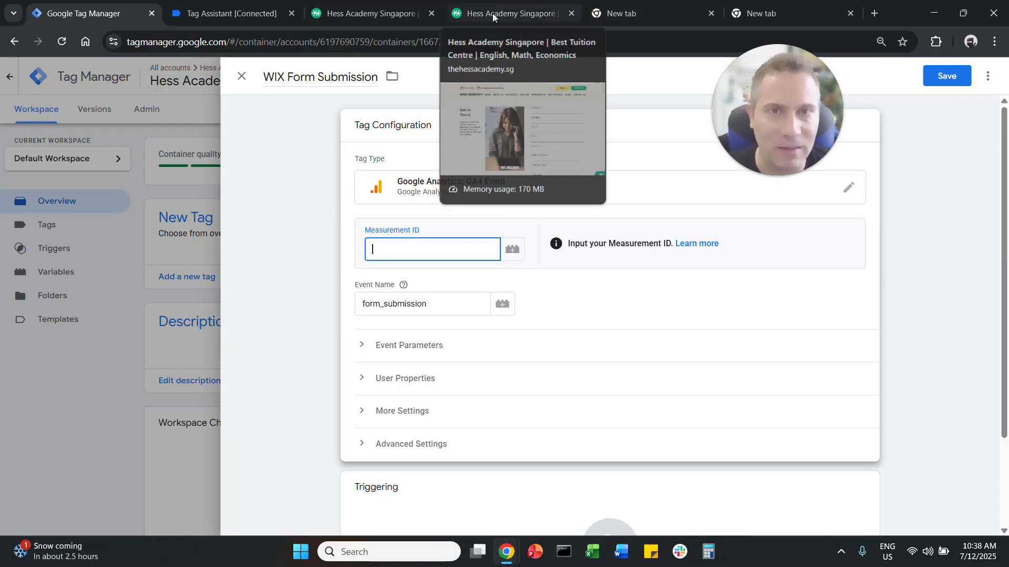
{"action": "left_click", "coordinate": [571, 13]}
{"action": "left_click", "coordinate": [514, 16]}
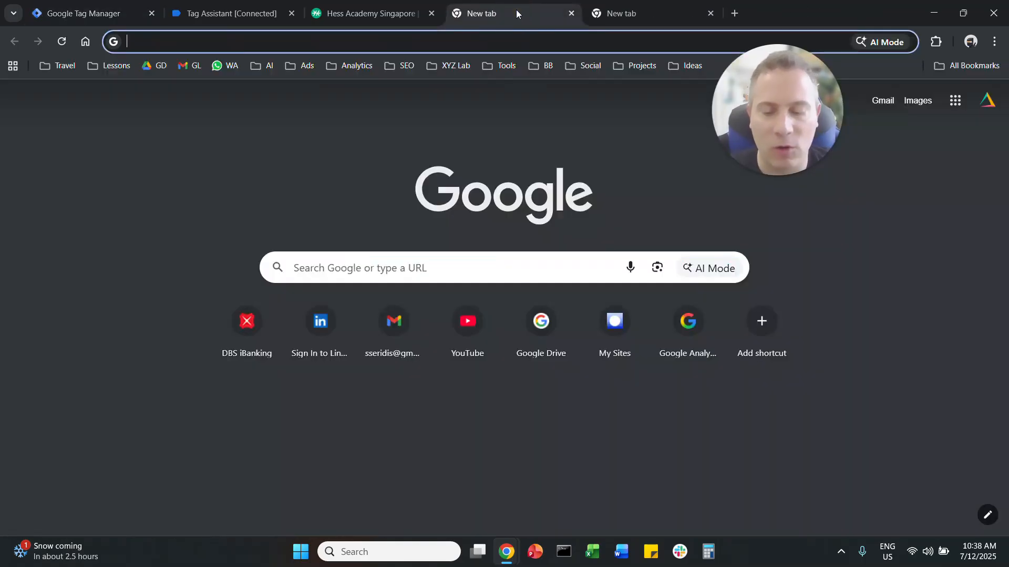
{"action": "type", "text": "google analytics"}
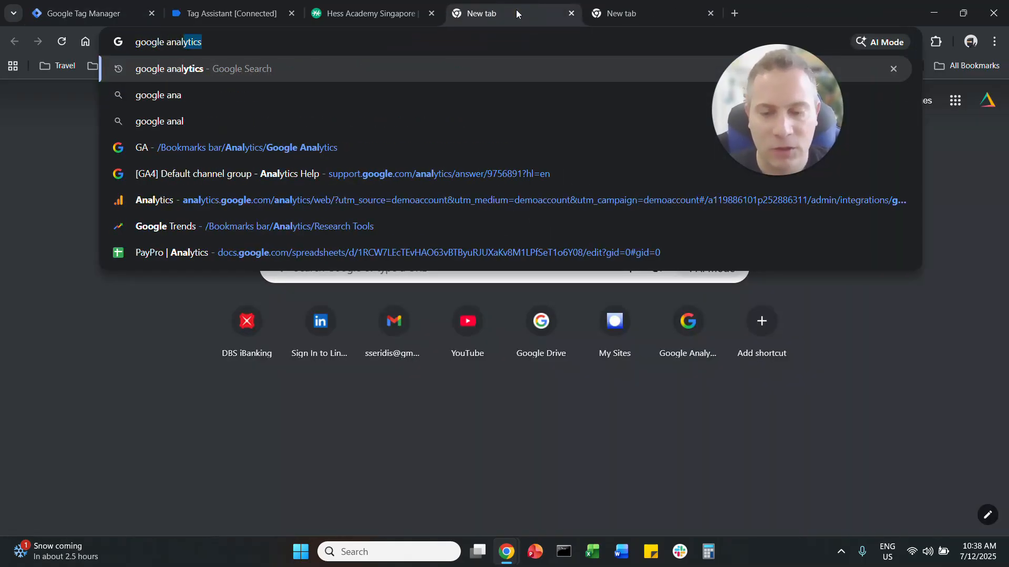
{"action": "key", "text": "Return"}
{"action": "left_click", "coordinate": [225, 155]}
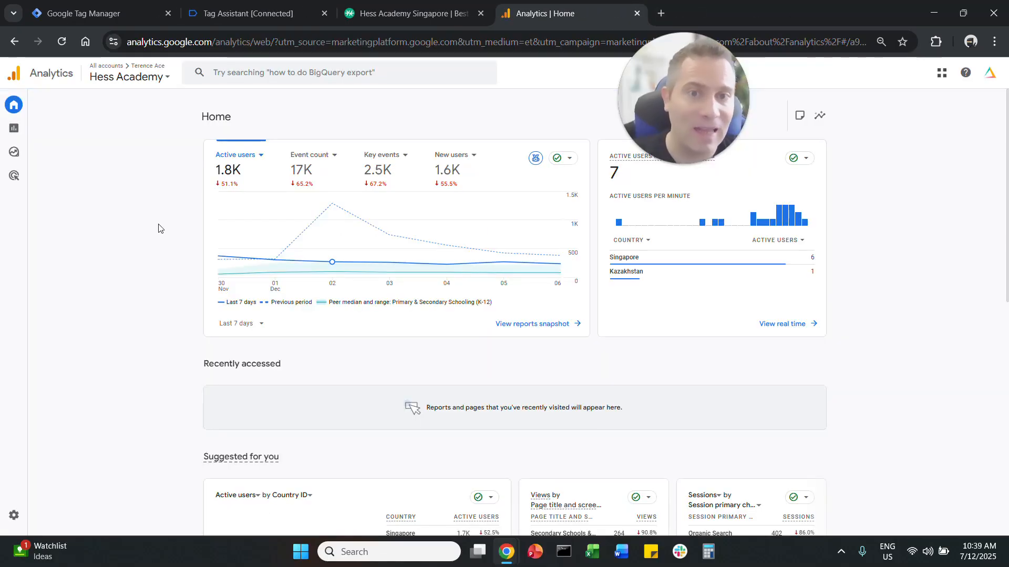
Step: Copy the measurement ID G-H3M17BW1XP from The Ace Academy data stream into the WIX Form Submission tag in Tag Manager
{"action": "left_click", "coordinate": [23, 518]}
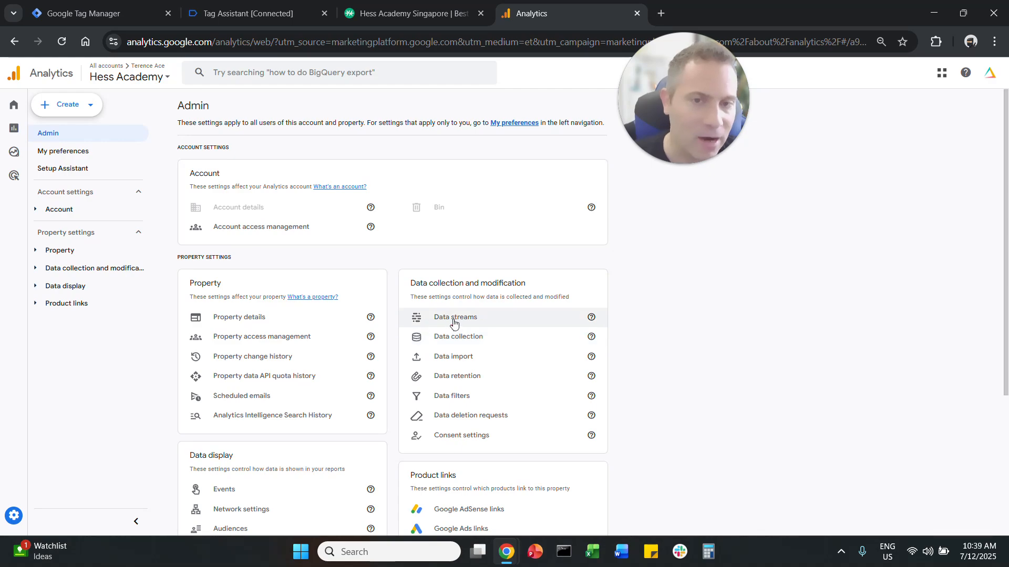
{"action": "left_click", "coordinate": [454, 321]}
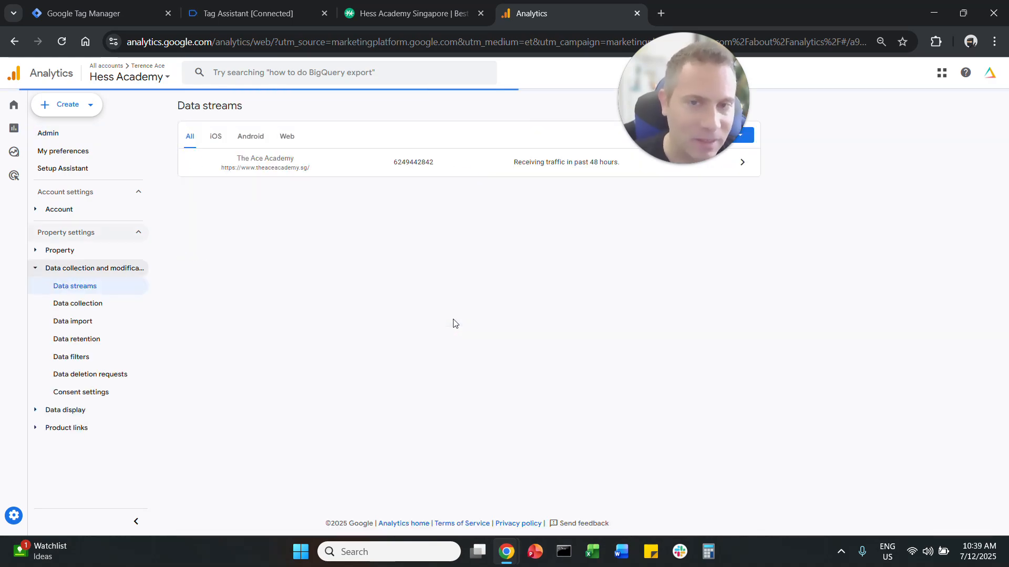
{"action": "left_click", "coordinate": [423, 167]}
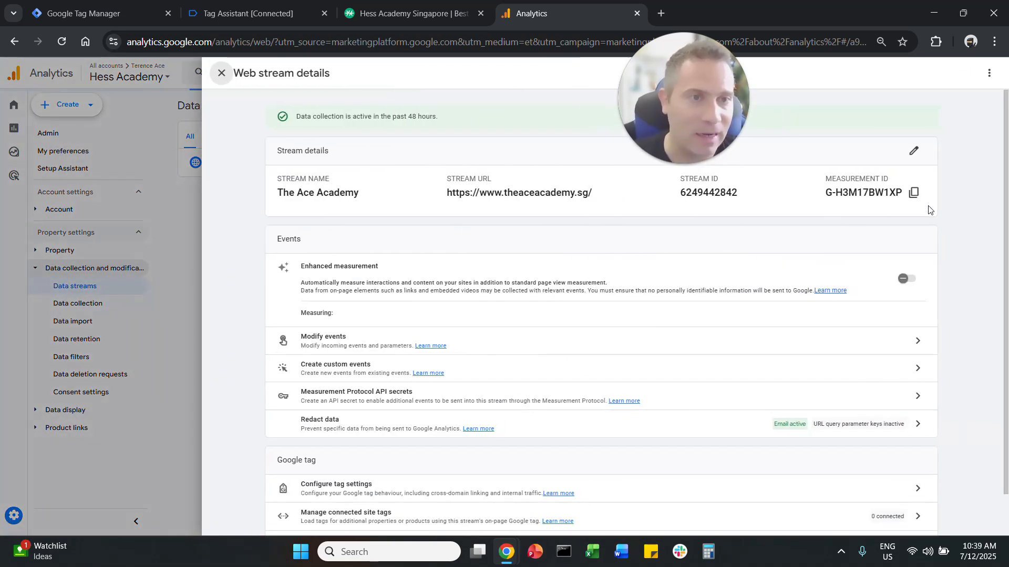
{"action": "left_click", "coordinate": [913, 194]}
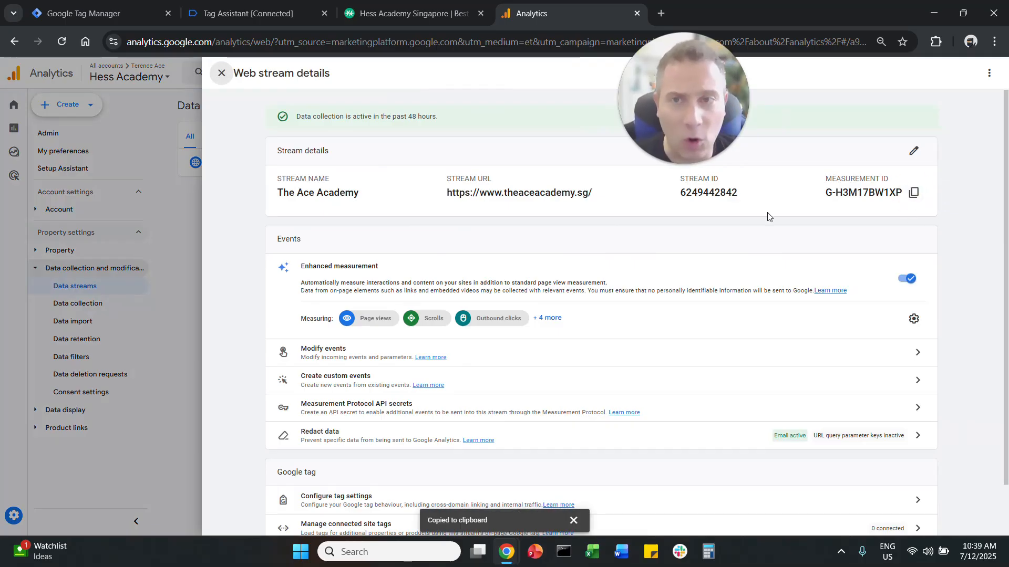
{"action": "left_click", "coordinate": [104, 8]}
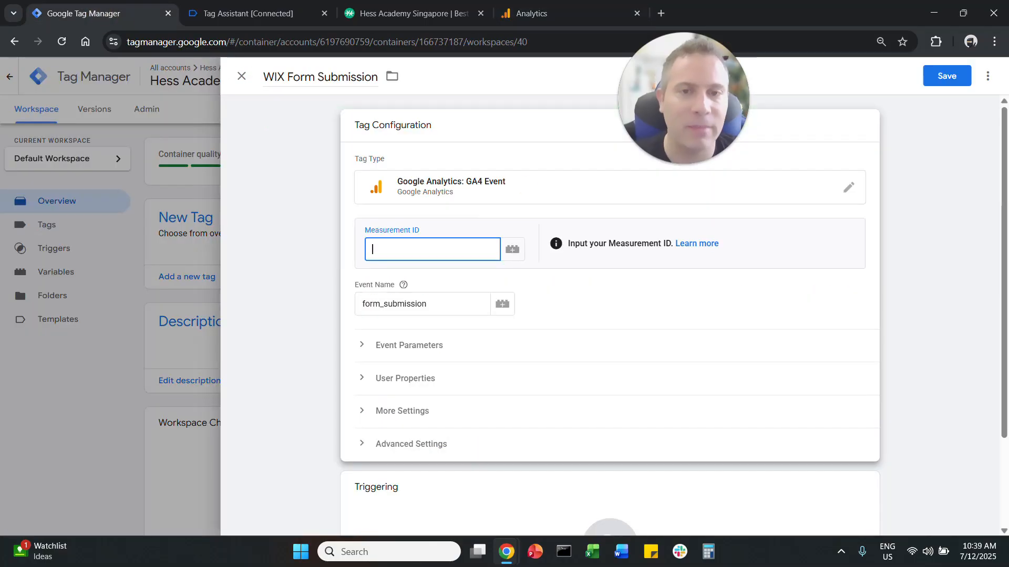
{"action": "key", "text": "ctrl+v"}
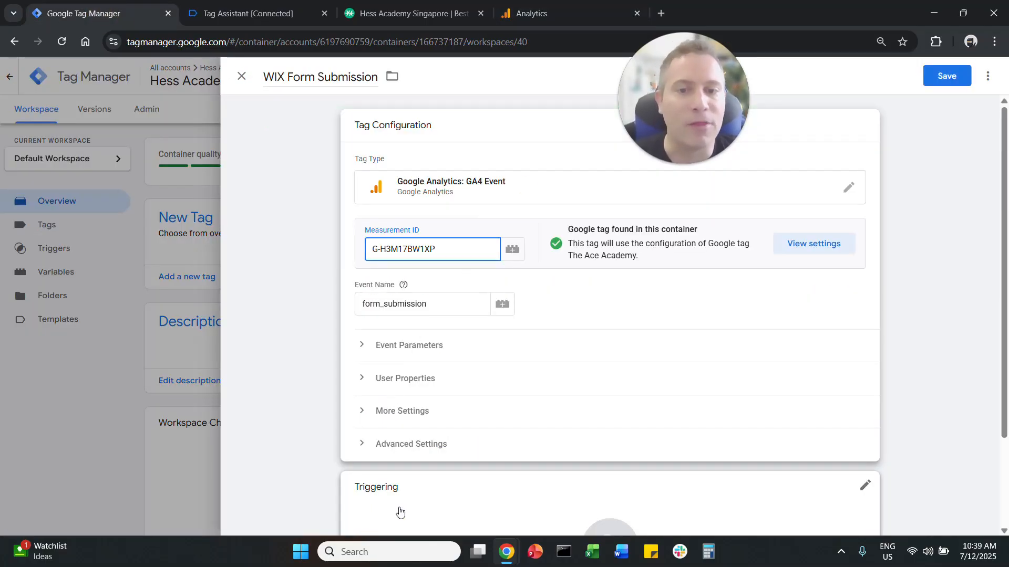
Step: Add a new trigger named form_submit to the WIX Form Submission tag
{"action": "left_click", "coordinate": [424, 508]}
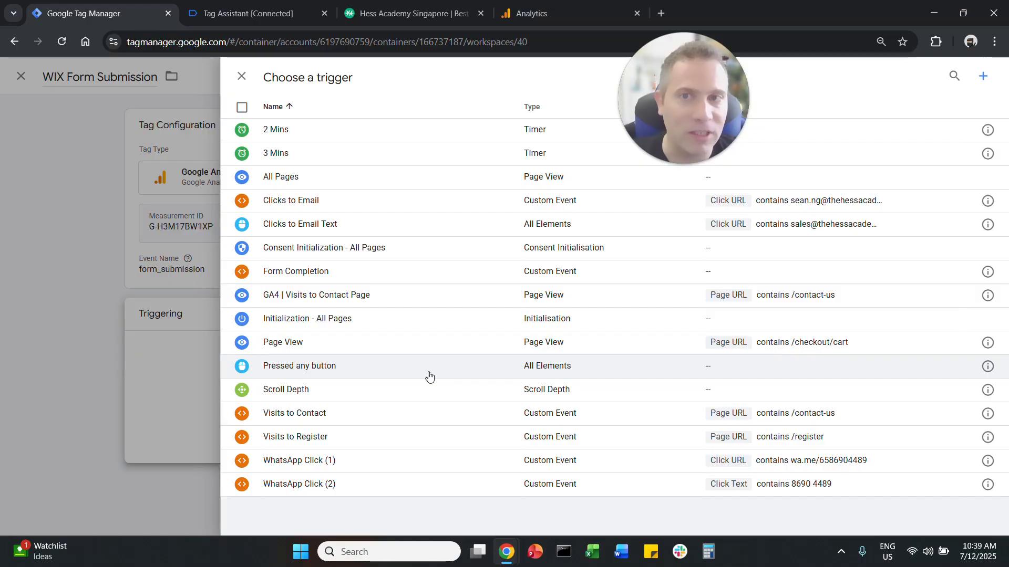
{"action": "left_click", "coordinate": [983, 77]}
{"action": "left_click", "coordinate": [354, 78]}
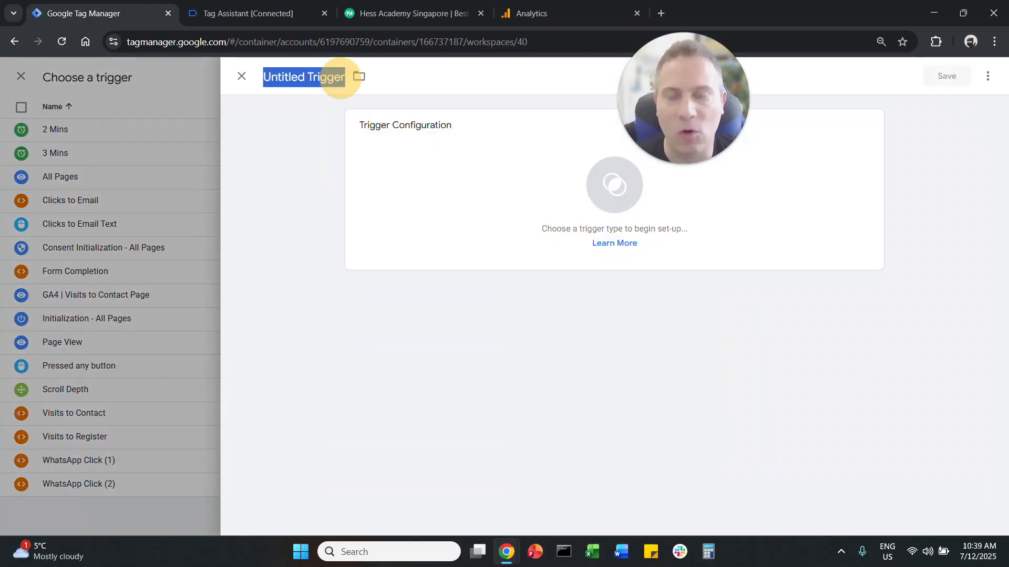
{"action": "type", "text": "form_submit"}
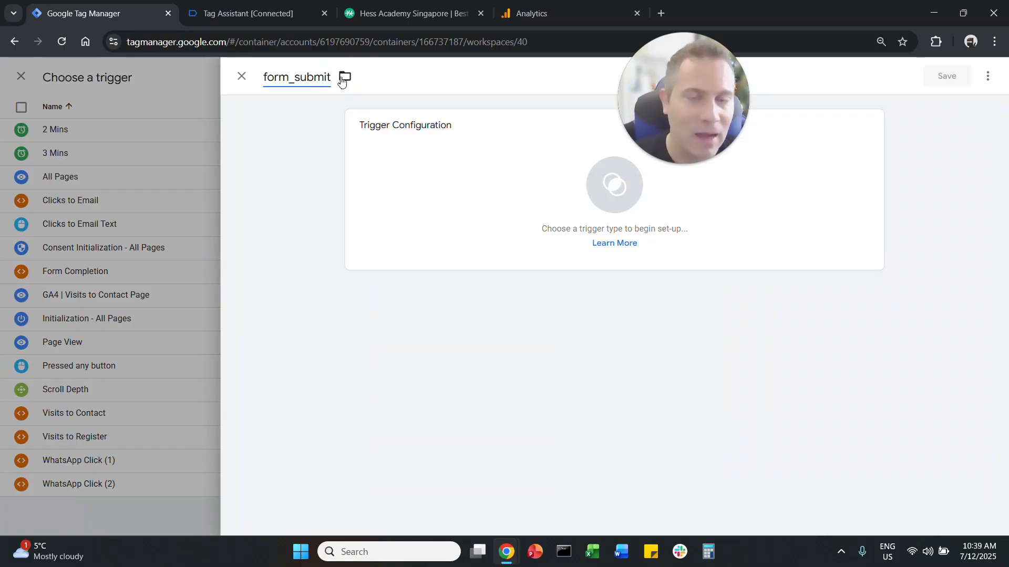
Step: Make the trigger a Custom Event with the event name form_submit
{"action": "left_click", "coordinate": [437, 165]}
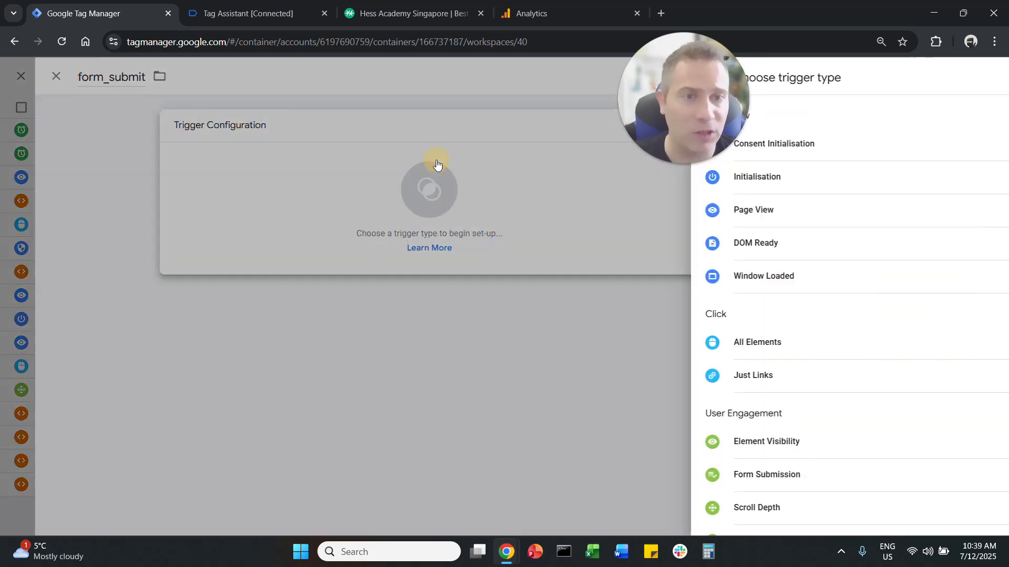
{"action": "scroll", "coordinate": [797, 392], "scroll_direction": "down", "scroll_amount": 4}
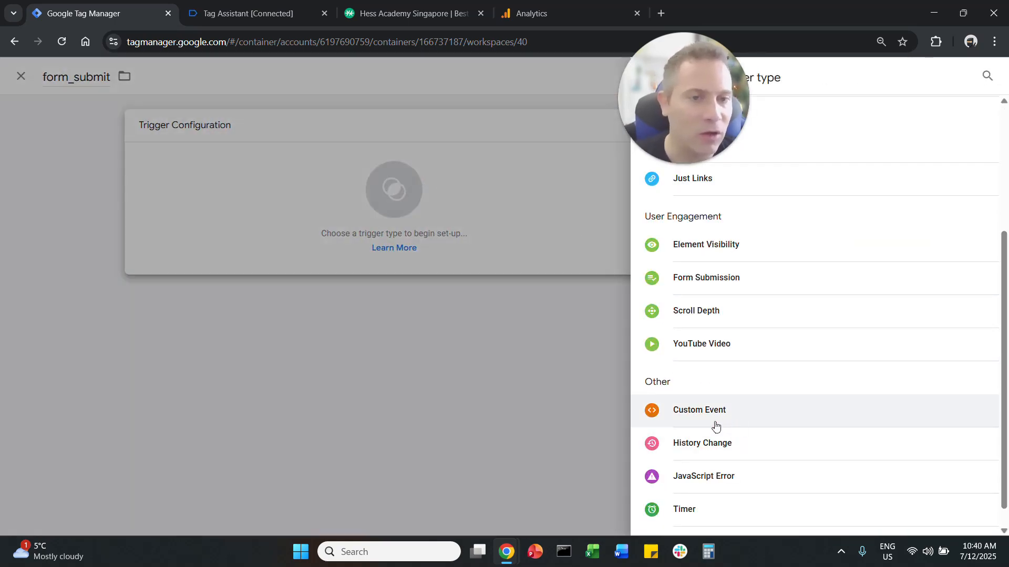
{"action": "left_click", "coordinate": [705, 415]}
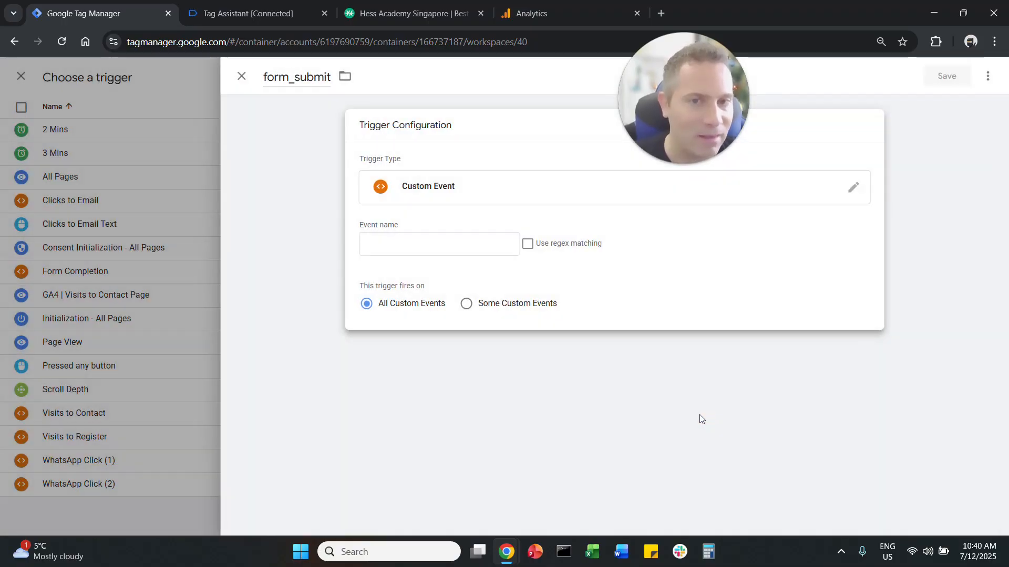
{"action": "left_click", "coordinate": [440, 244]}
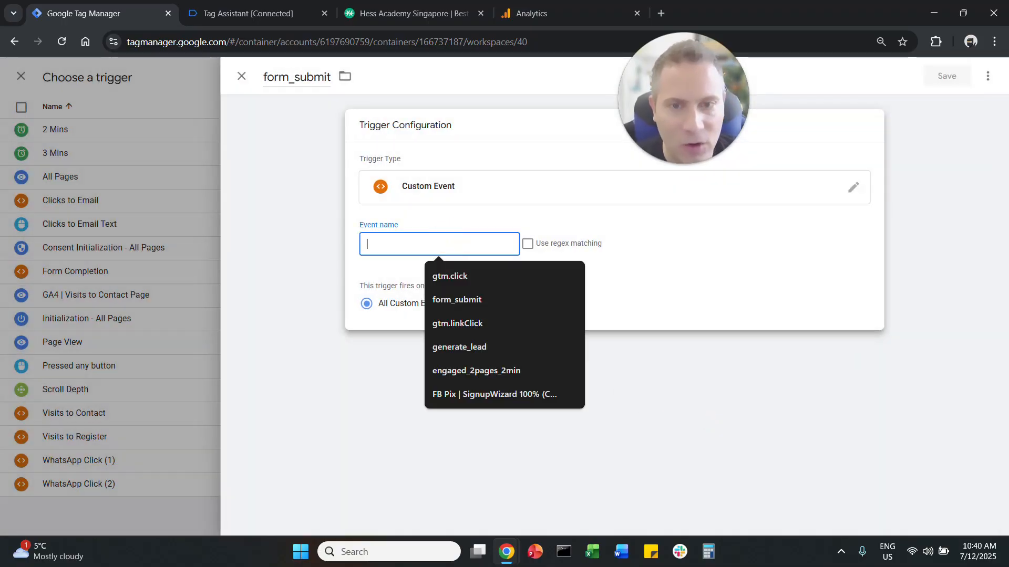
{"action": "type", "text": "form_submit"}
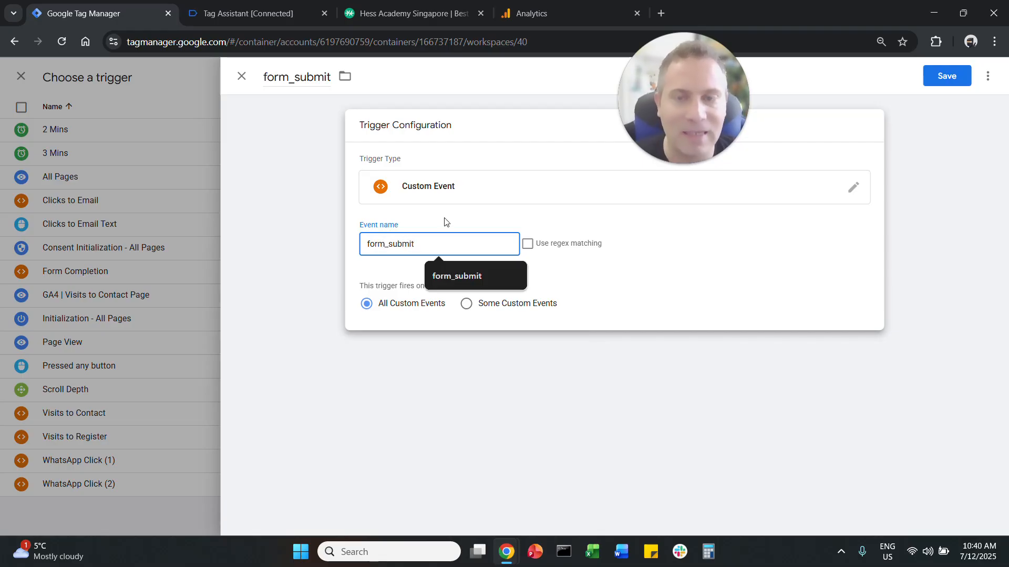
Step: Copy the _event value form_submit from Tag Assistant into the trigger's event name in Tag Manager and save the trigger for all custom events
{"action": "left_click", "coordinate": [247, 13]}
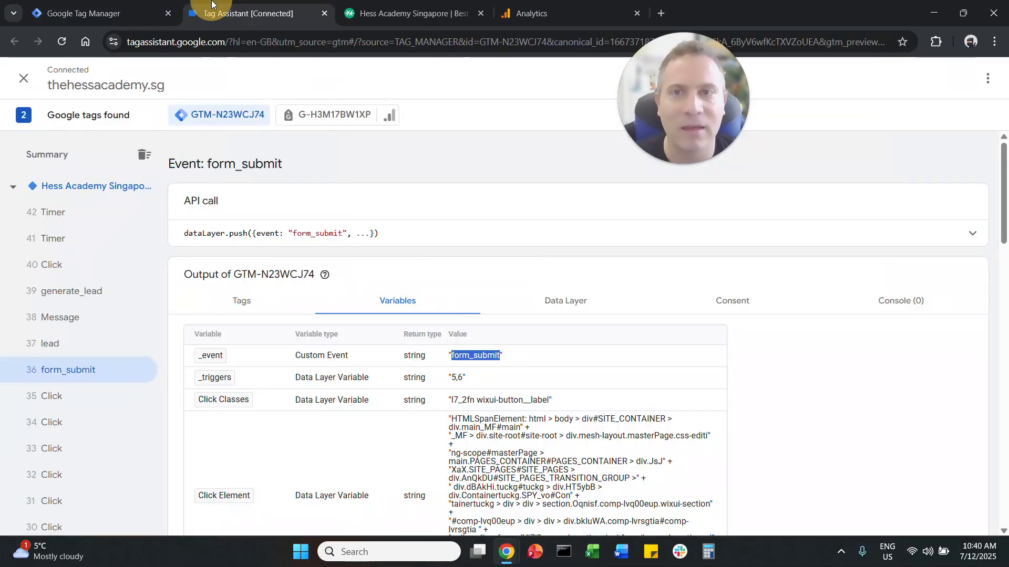
{"action": "right_click", "coordinate": [480, 356]}
{"action": "left_click", "coordinate": [529, 189]}
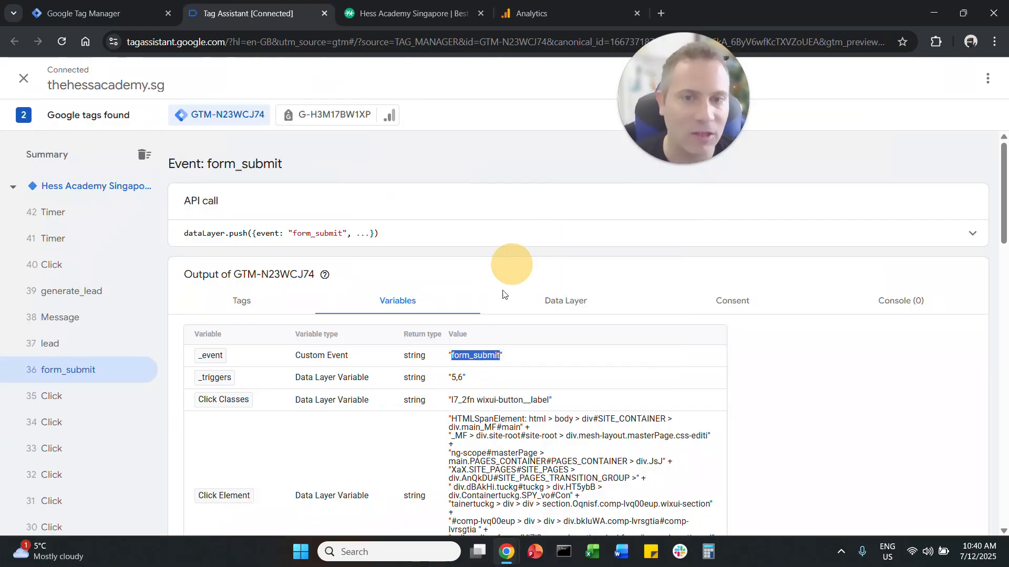
{"action": "right_click", "coordinate": [494, 362]}
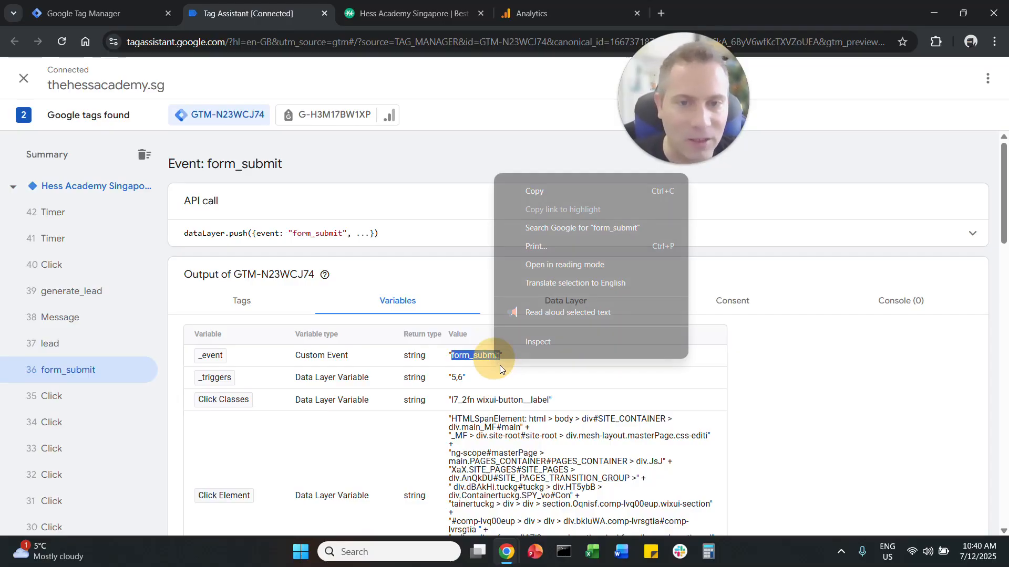
{"action": "left_click", "coordinate": [554, 193]}
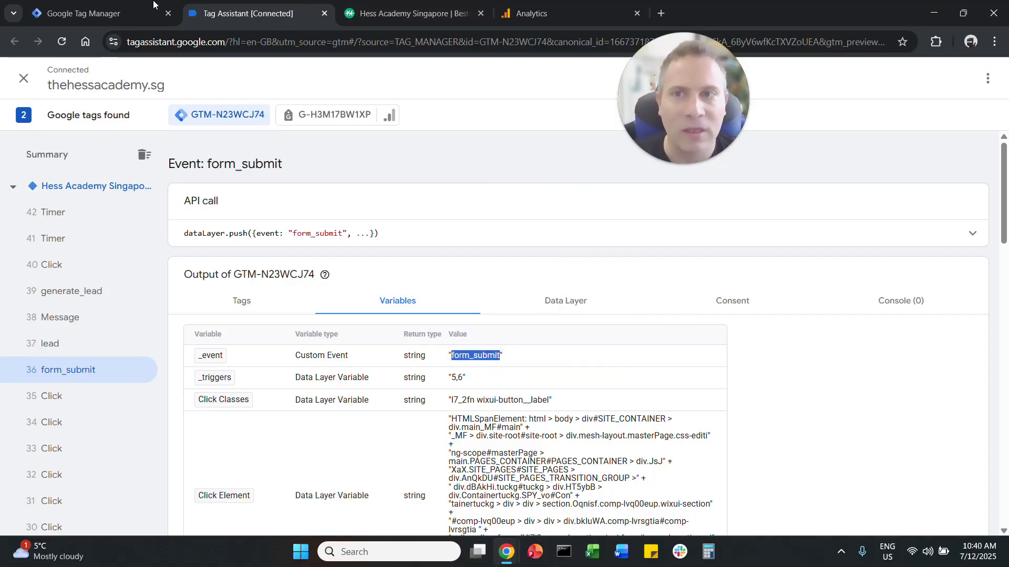
{"action": "left_click", "coordinate": [105, 13]}
{"action": "left_click", "coordinate": [419, 243]}
{"action": "key", "text": "ctrl+a"}
{"action": "key", "text": "ctrl+v"}
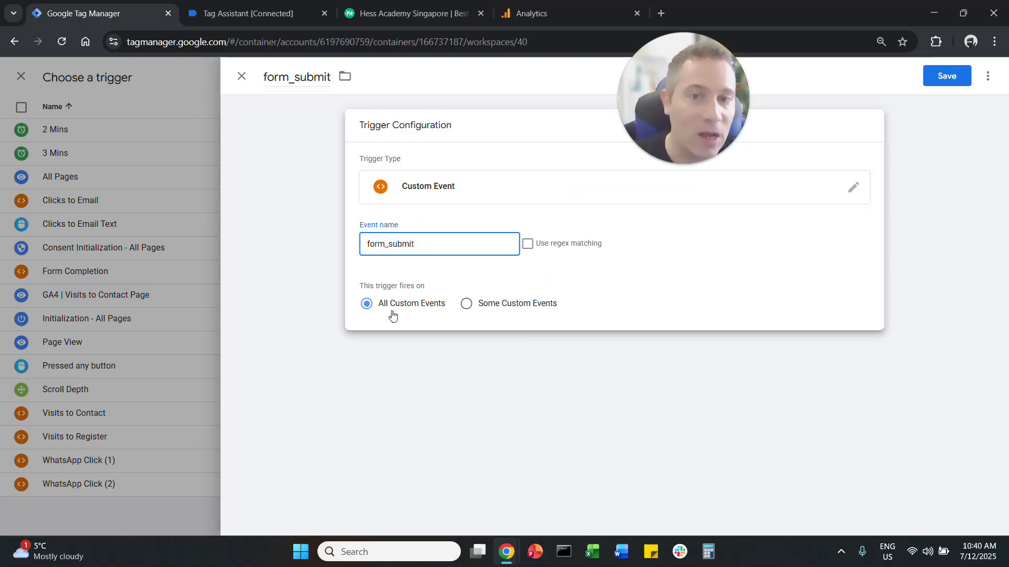
{"action": "left_click", "coordinate": [944, 88]}
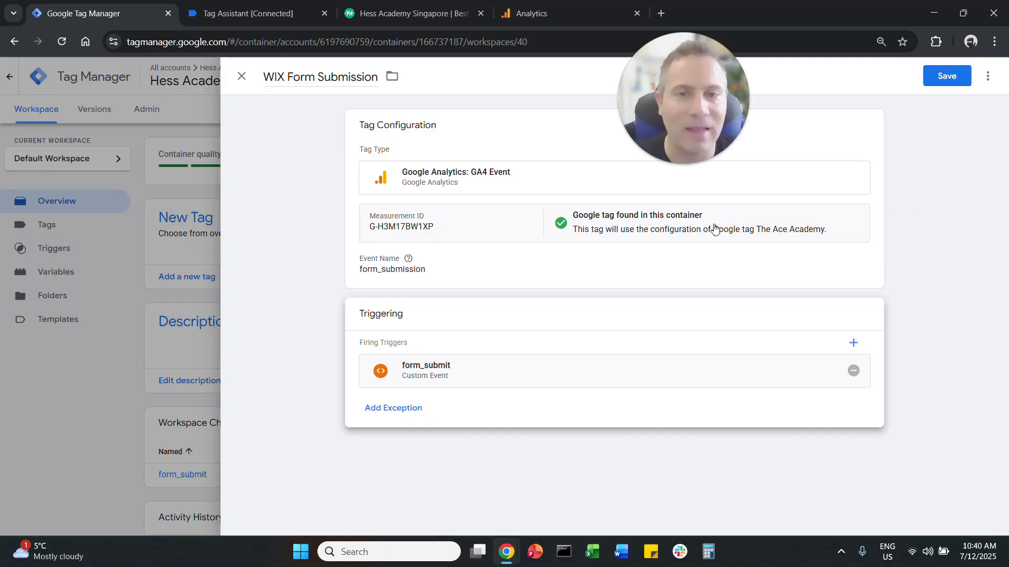
Step: Review the WIX Form Submission tag, then examine the enquiry forms on Hess Academy's home and Contact Us pages
{"action": "left_click", "coordinate": [414, 236]}
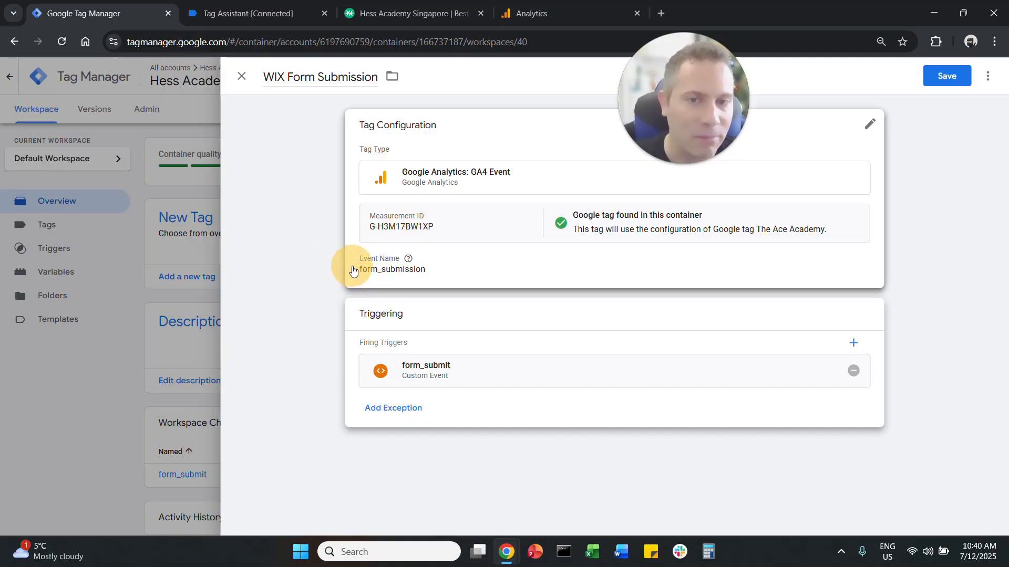
{"action": "left_click", "coordinate": [327, 293]}
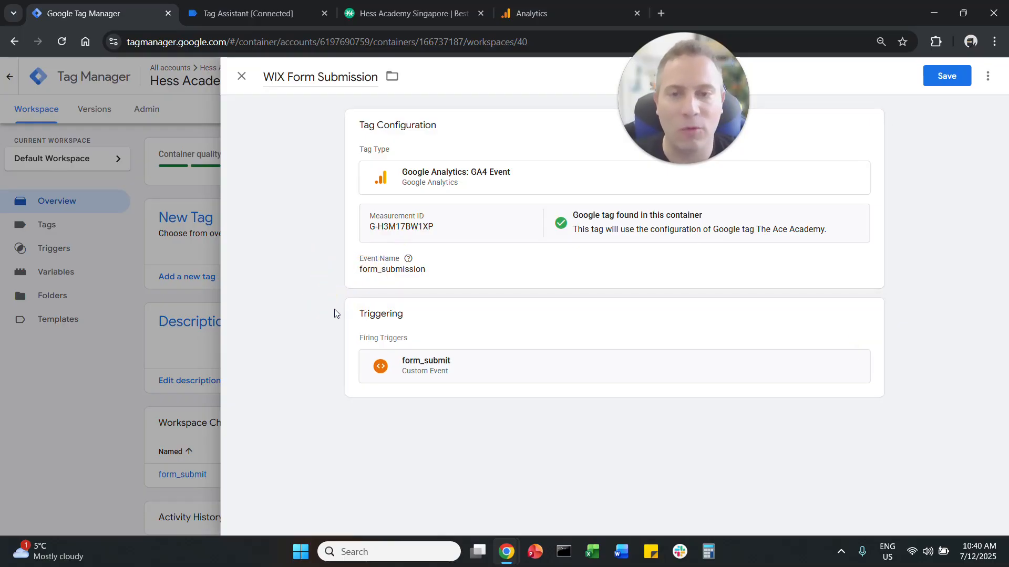
{"action": "left_click", "coordinate": [226, 4]}
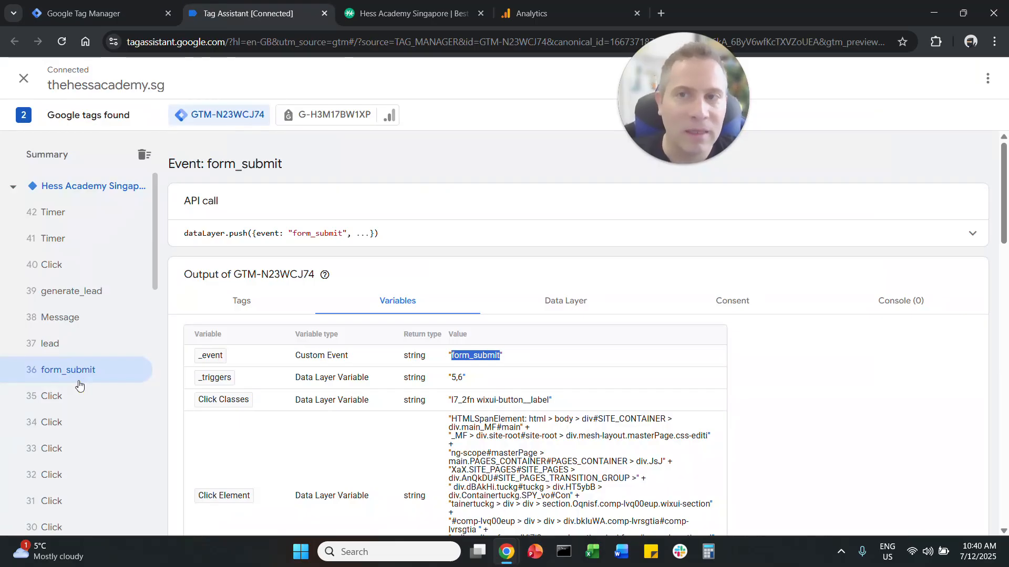
{"action": "left_click", "coordinate": [383, 4]}
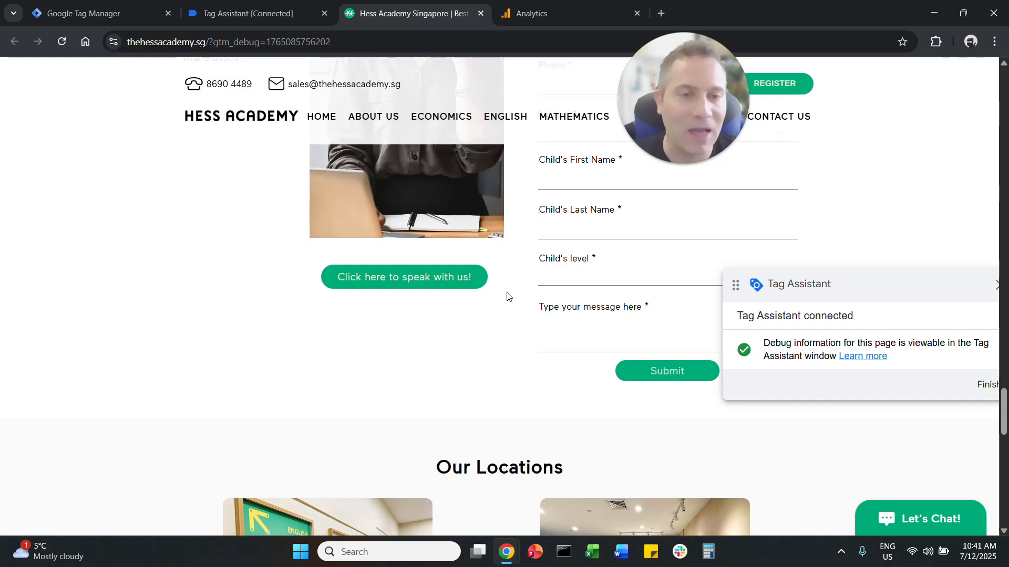
{"action": "scroll", "coordinate": [507, 325], "scroll_direction": "up", "scroll_amount": 1}
{"action": "scroll", "coordinate": [507, 327], "scroll_direction": "up", "scroll_amount": 3}
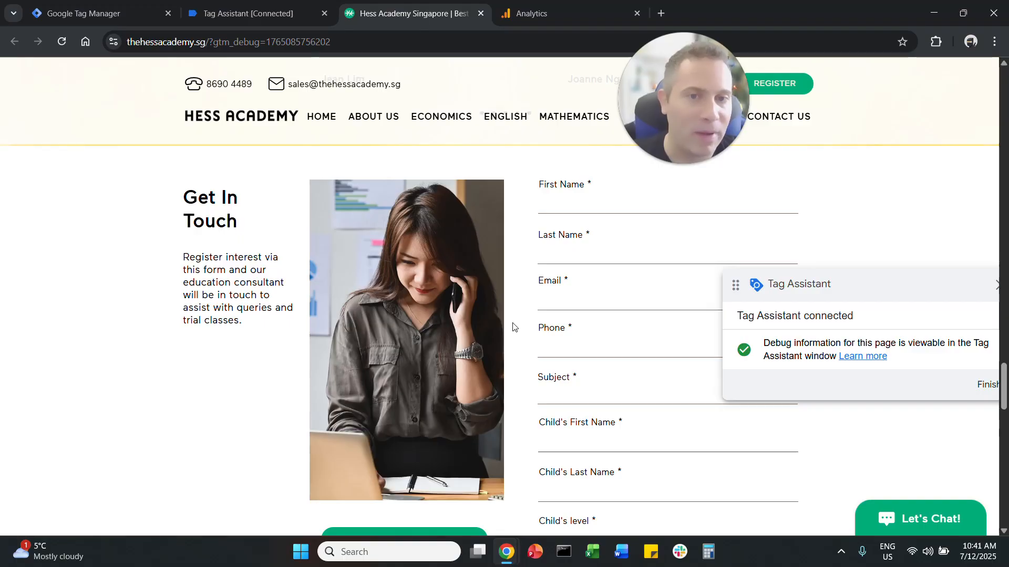
{"action": "left_click", "coordinate": [791, 117]}
{"action": "scroll", "coordinate": [404, 271], "scroll_direction": "down", "scroll_amount": 2}
{"action": "scroll", "coordinate": [405, 274], "scroll_direction": "up", "scroll_amount": 2}
{"action": "scroll", "coordinate": [527, 313], "scroll_direction": "down", "scroll_amount": 1}
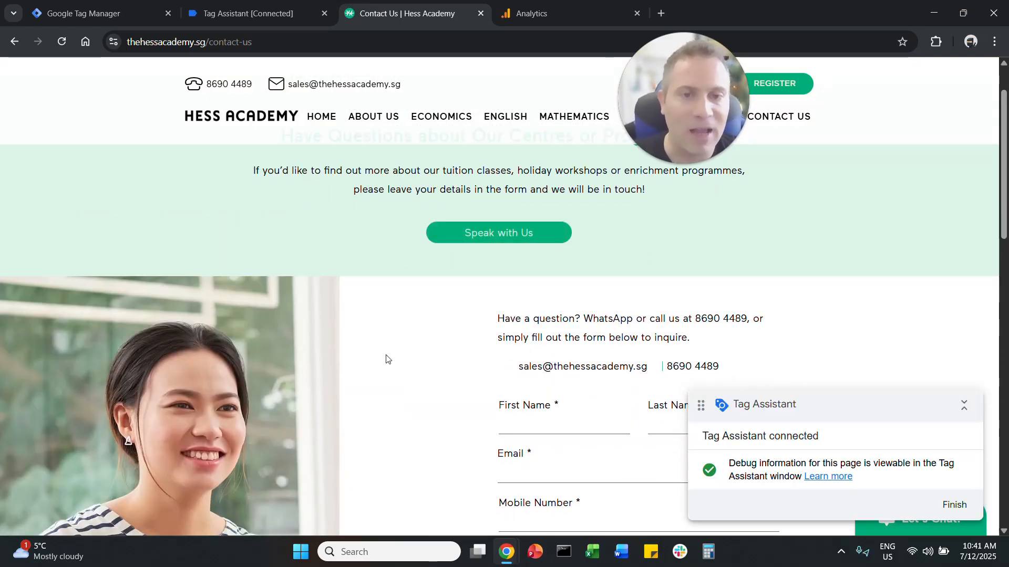
Step: Return to Tag Manager and look through the existing triggers available for the WIX Form Submission tag
{"action": "left_click", "coordinate": [102, 9]}
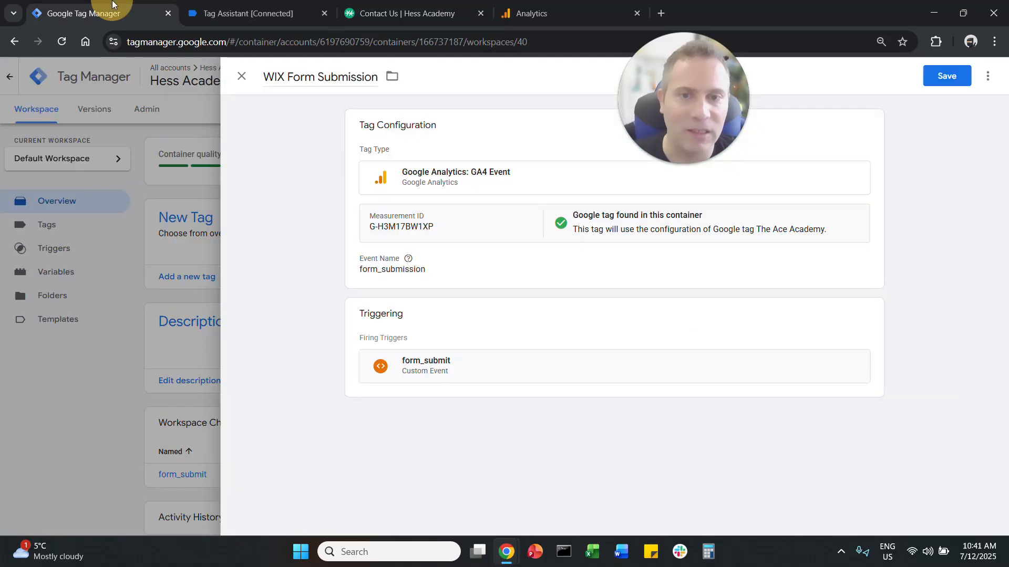
{"action": "left_click", "coordinate": [868, 312]}
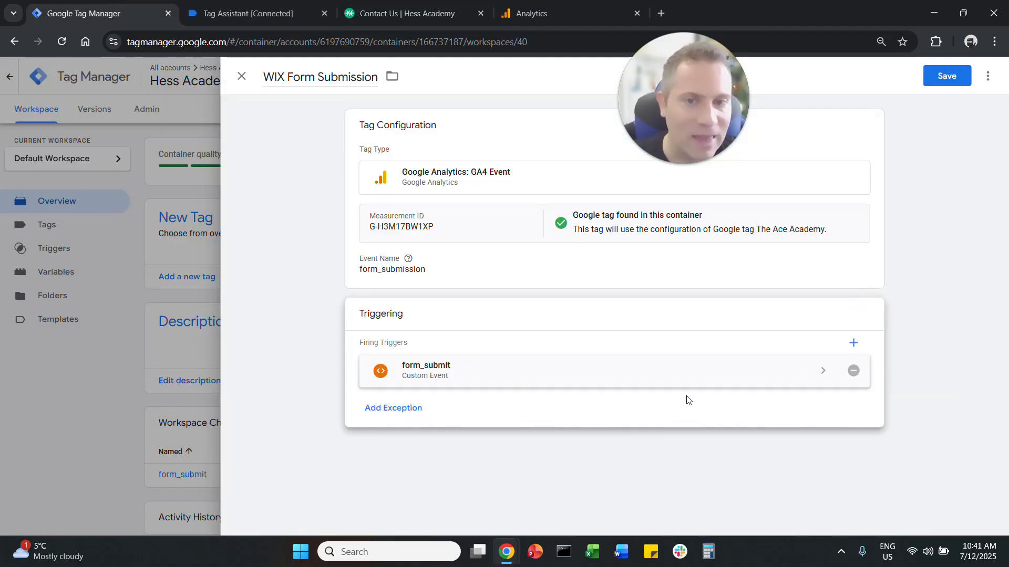
{"action": "left_click", "coordinate": [854, 344]}
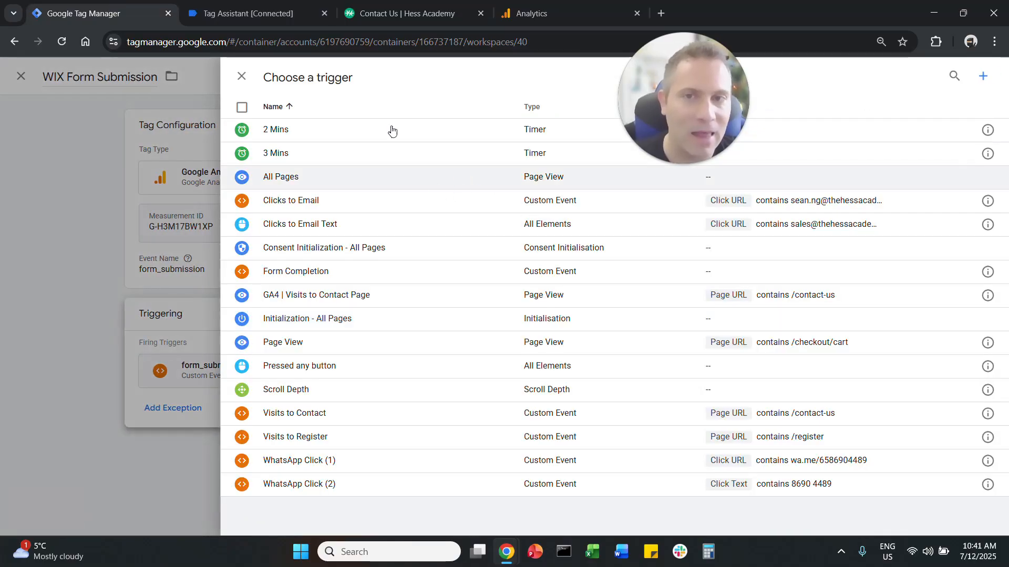
{"action": "left_click", "coordinate": [242, 76]}
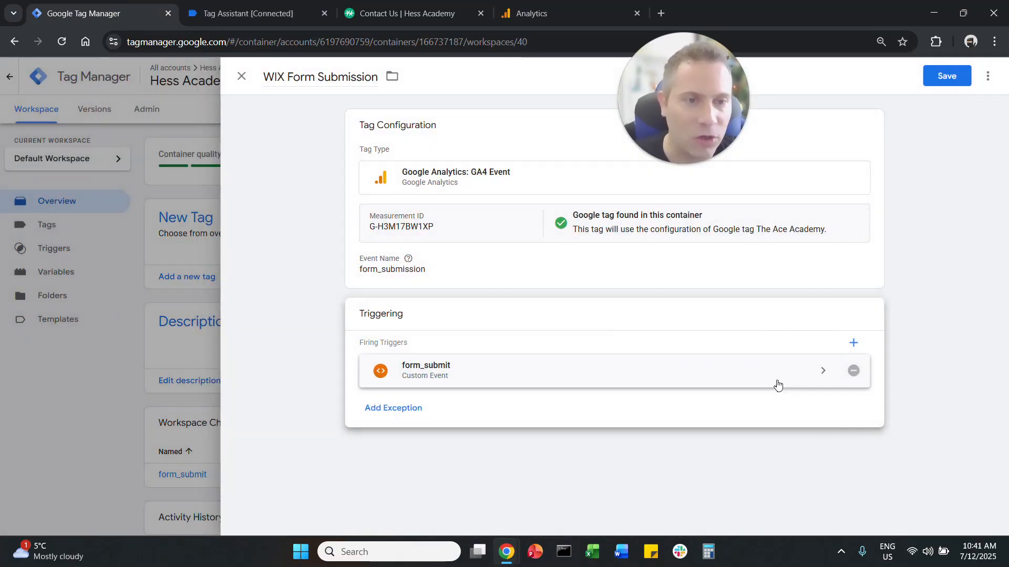
Step: Try limiting the form_submit trigger to some custom events with a Page URL contains condition, then discard the change
{"action": "left_click", "coordinate": [778, 381]}
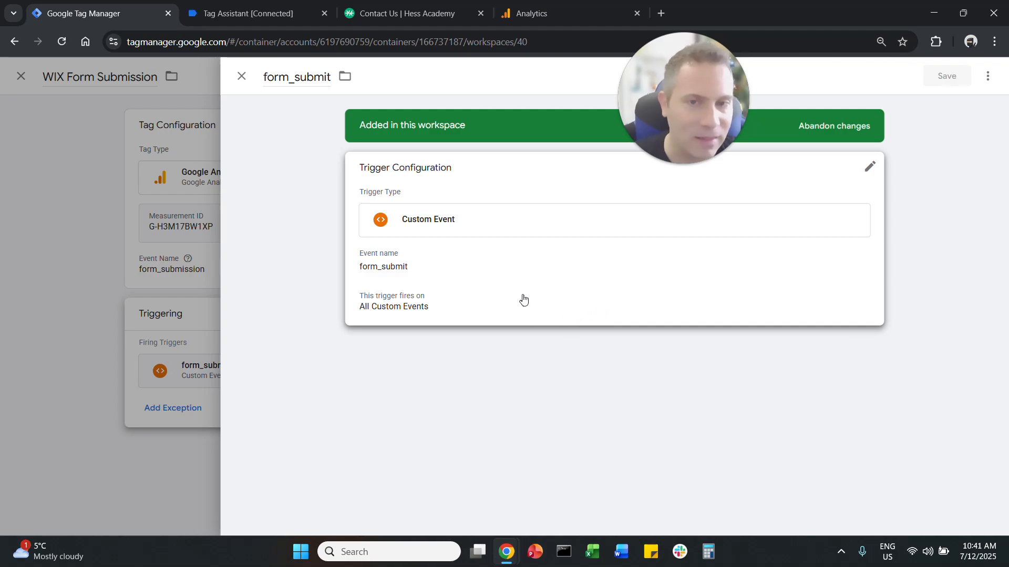
{"action": "left_click", "coordinate": [868, 167]}
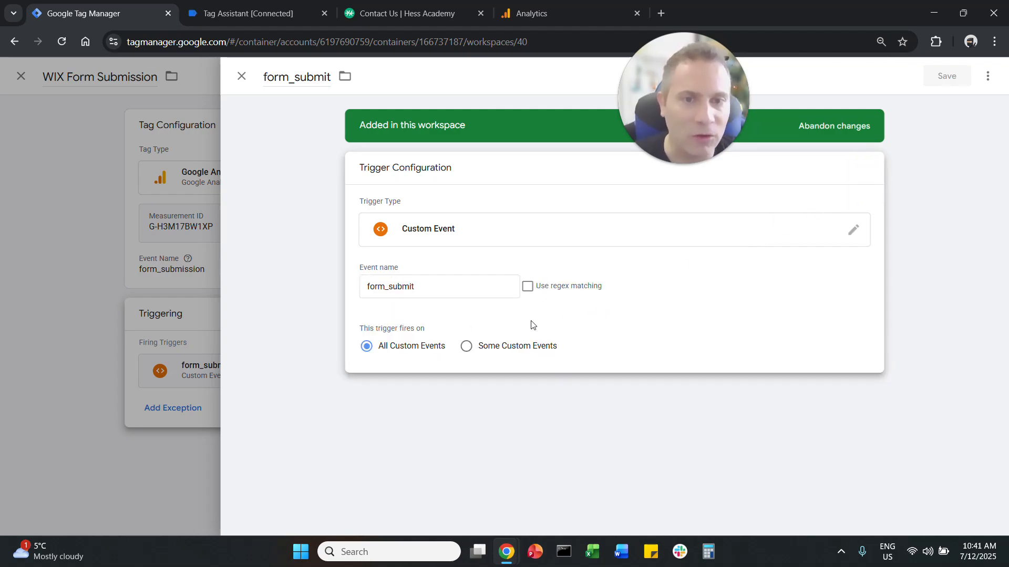
{"action": "left_click", "coordinate": [515, 352]}
{"action": "left_click", "coordinate": [427, 395]}
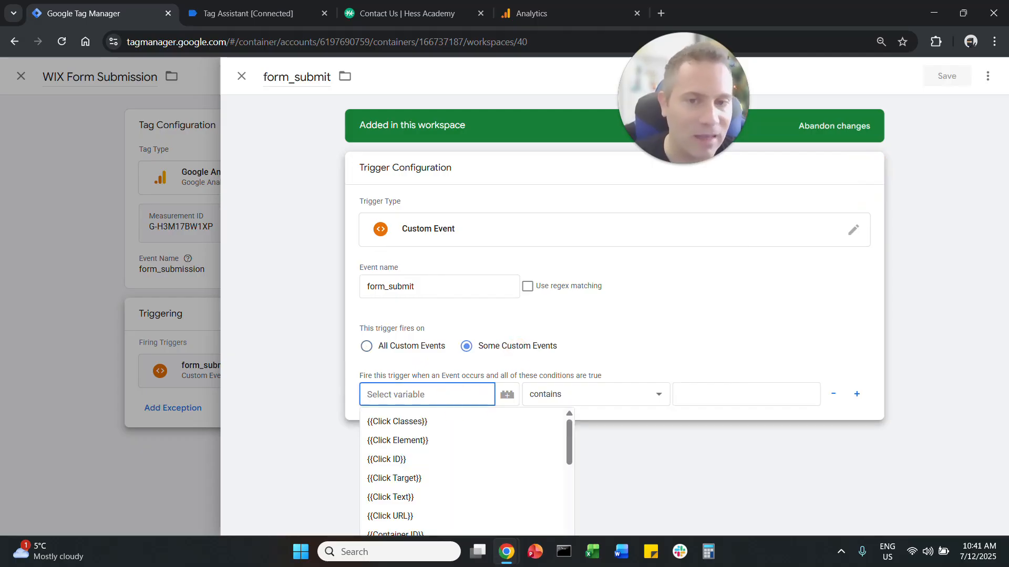
{"action": "scroll", "coordinate": [476, 443], "scroll_direction": "down", "scroll_amount": 3}
{"action": "scroll", "coordinate": [481, 438], "scroll_direction": "down", "scroll_amount": 5}
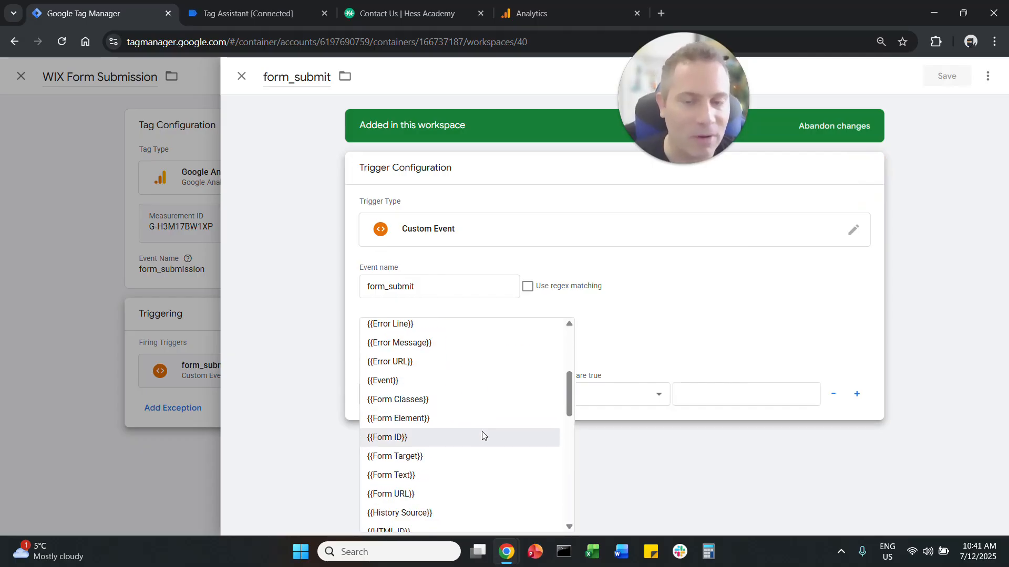
{"action": "scroll", "coordinate": [476, 431], "scroll_direction": "down", "scroll_amount": 2}
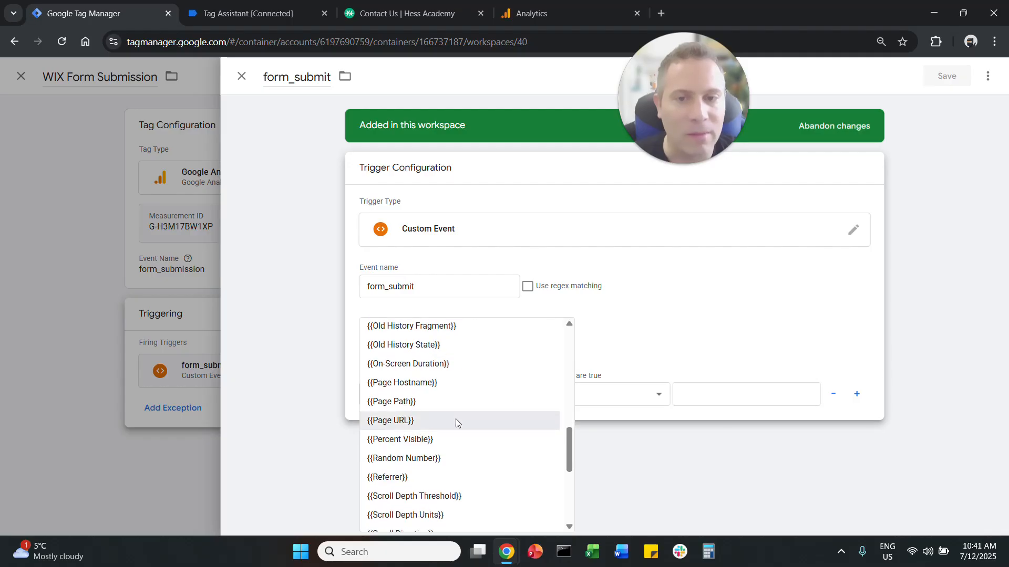
{"action": "left_click", "coordinate": [458, 420]}
{"action": "left_click", "coordinate": [737, 394]}
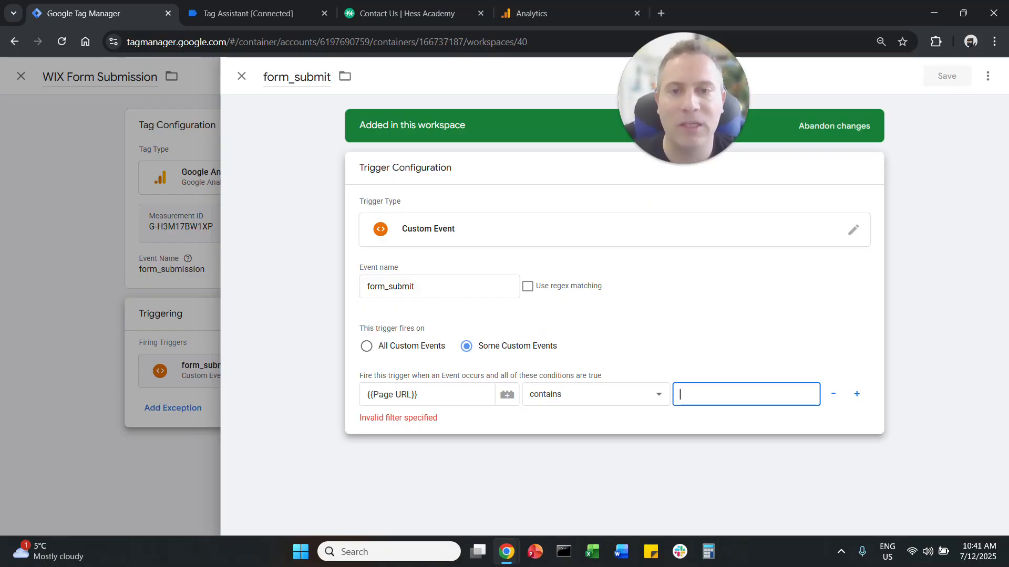
{"action": "left_click", "coordinate": [242, 76]}
{"action": "left_click", "coordinate": [618, 217]}
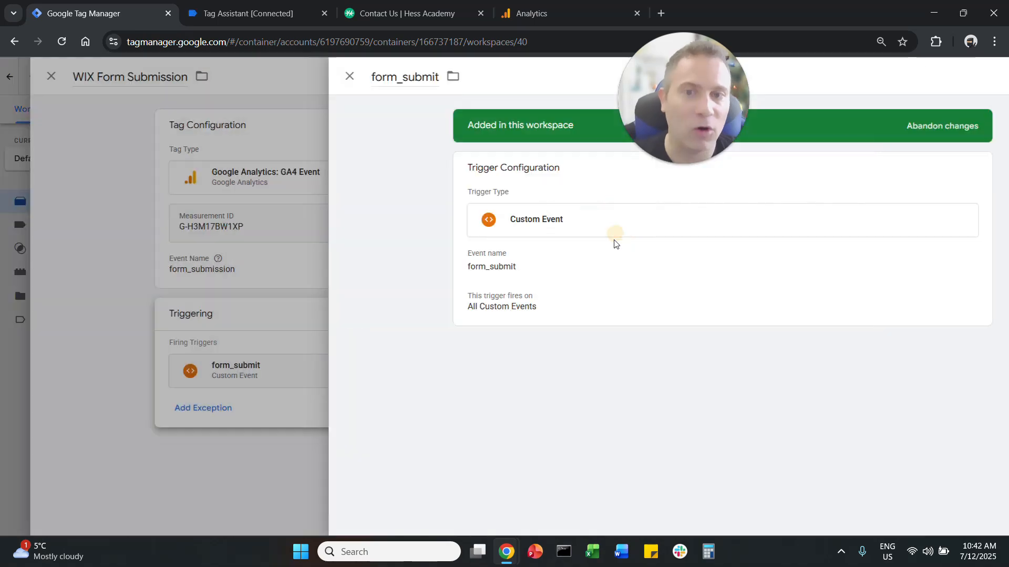